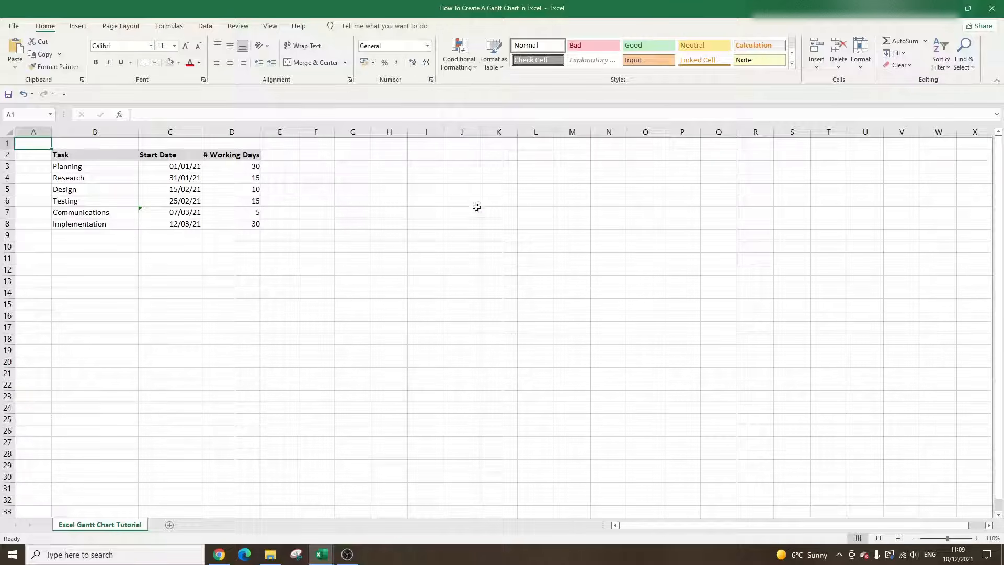
Examine the task table's layout and the task names listed in column B.
drag(68, 166, 241, 212)
click(390, 236)
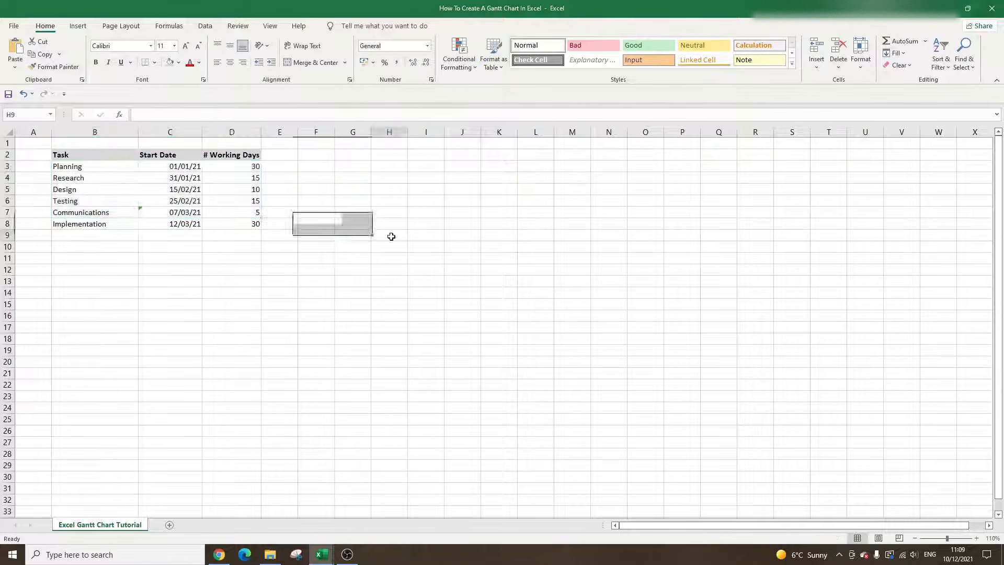
click(103, 163)
click(499, 235)
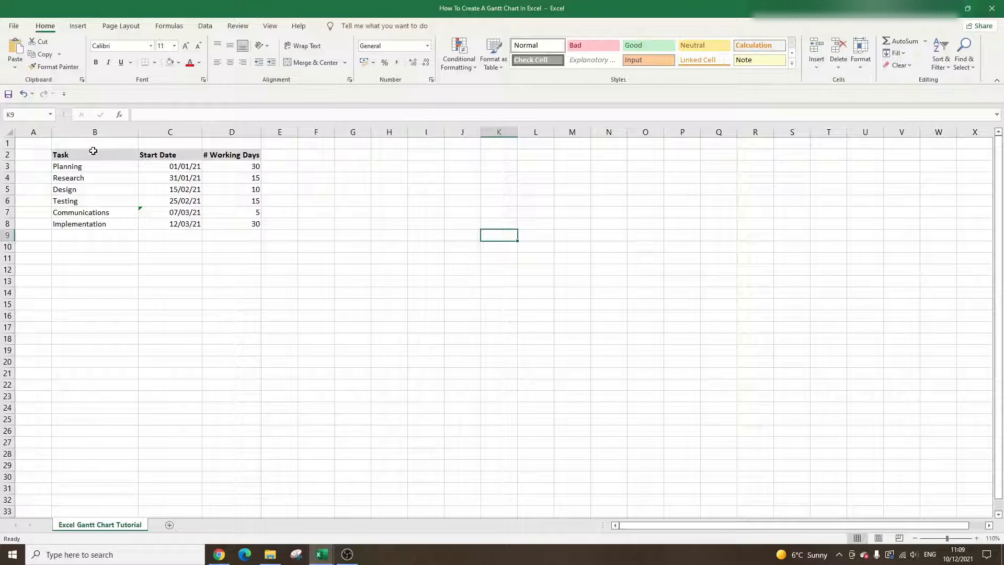
click(377, 235)
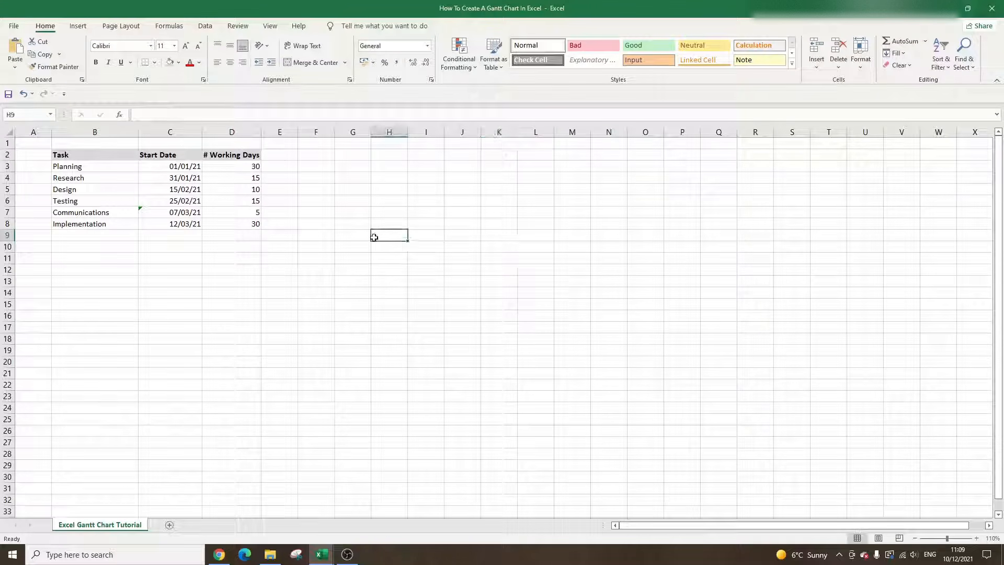
drag(93, 164, 96, 222)
click(441, 245)
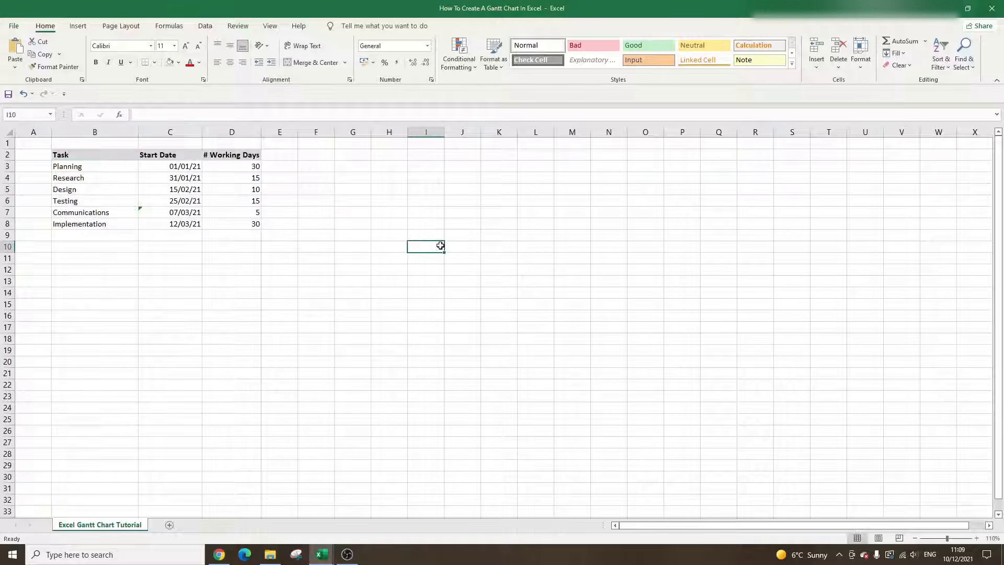
Format the start dates in C3:C8 as dates of type 14/03/12.
click(173, 157)
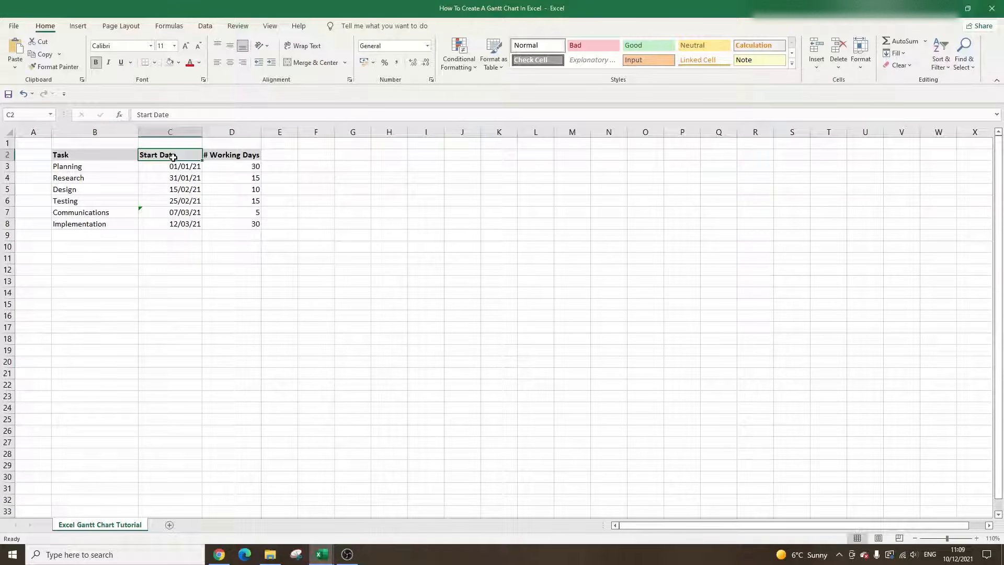
drag(180, 165, 184, 224)
right_click(189, 204)
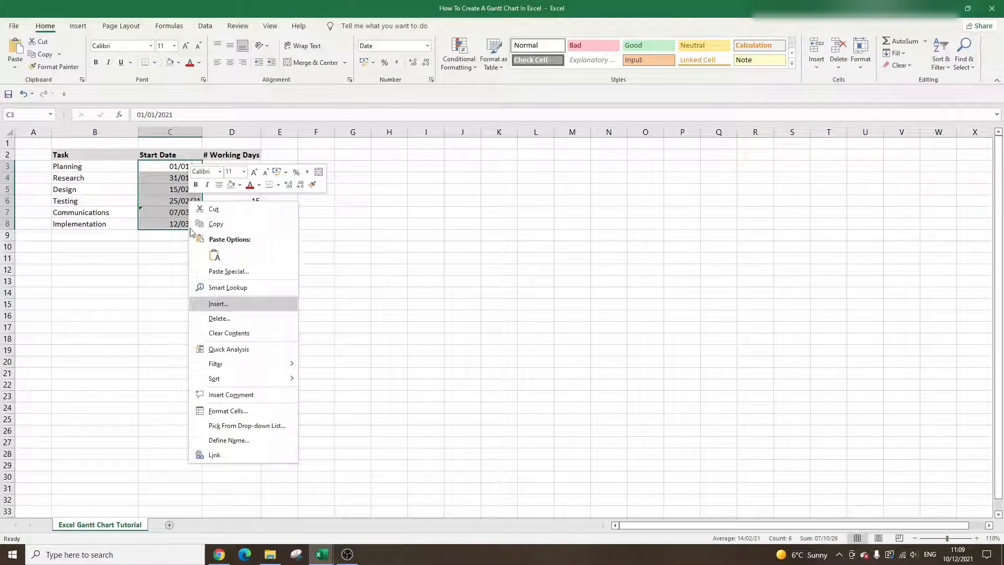
click(247, 411)
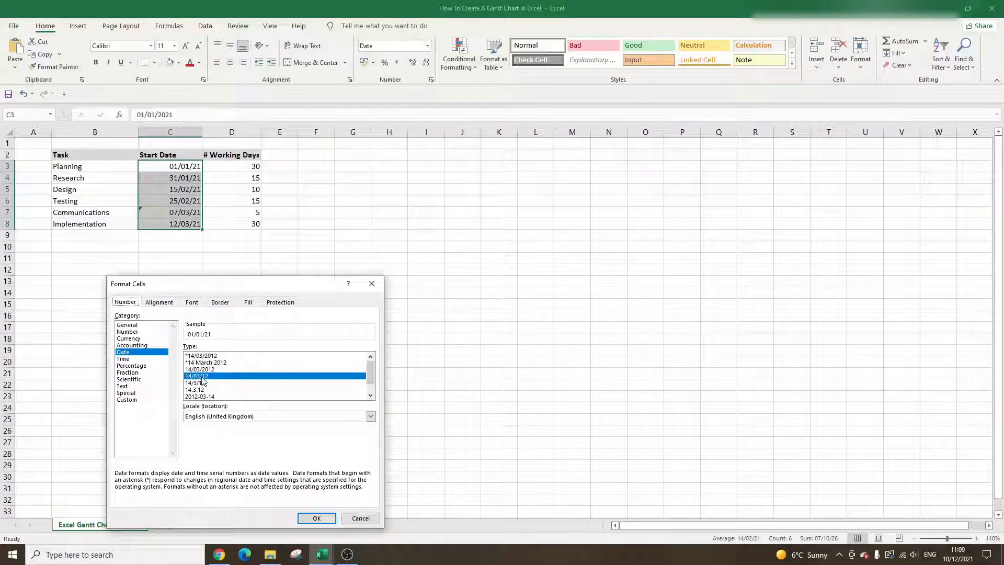
click(316, 518)
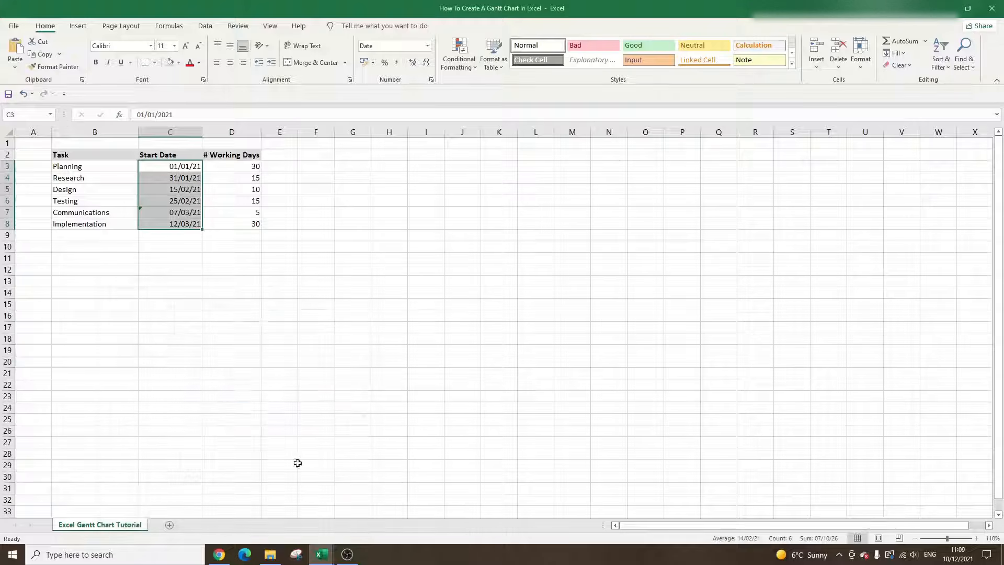
Examine the # Working Days column, the start-date formula in C4 and the task data in B3:D8.
click(280, 246)
click(242, 156)
click(301, 177)
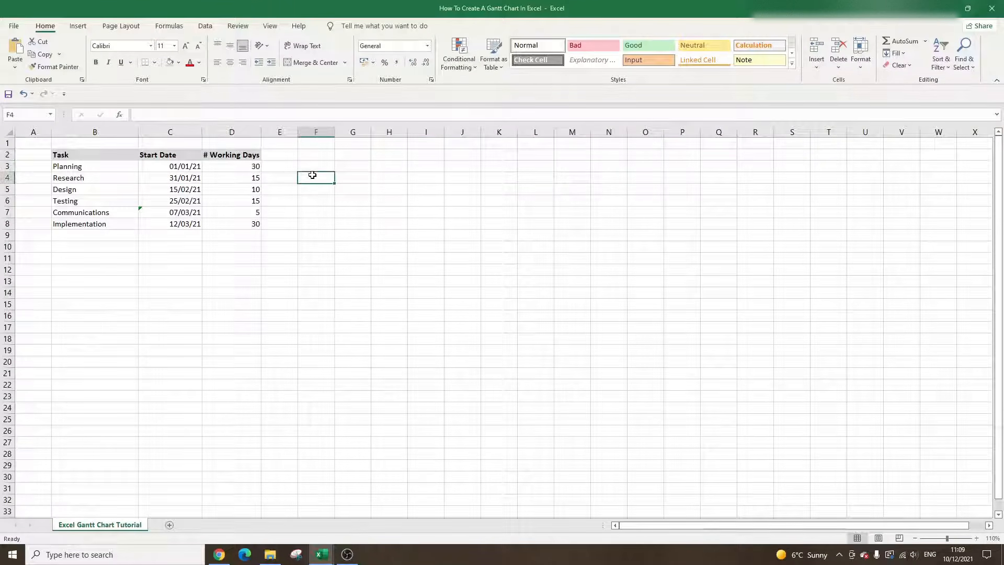
click(252, 179)
click(194, 179)
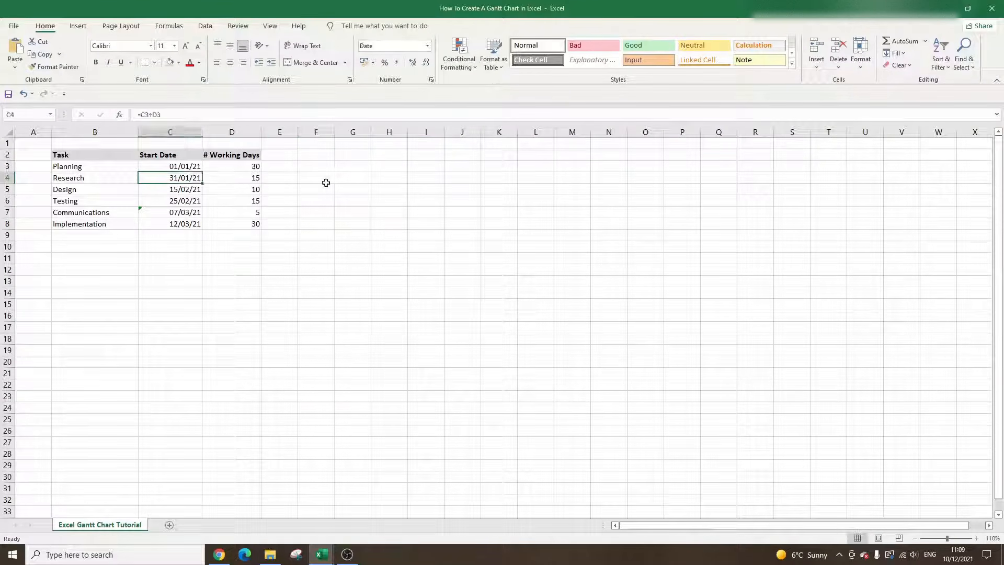
click(326, 184)
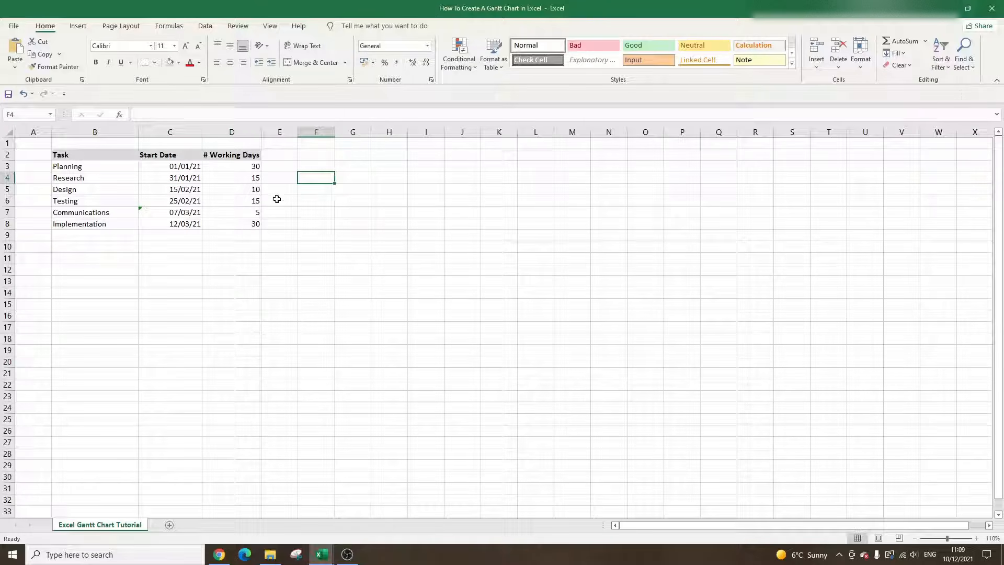
drag(230, 166, 173, 224)
drag(85, 178, 96, 221)
click(93, 189)
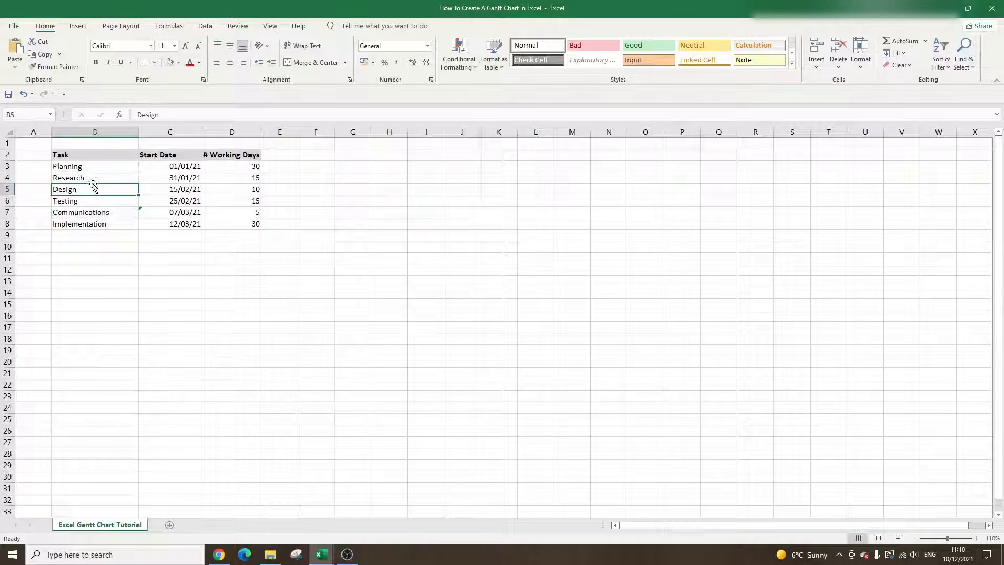
click(349, 223)
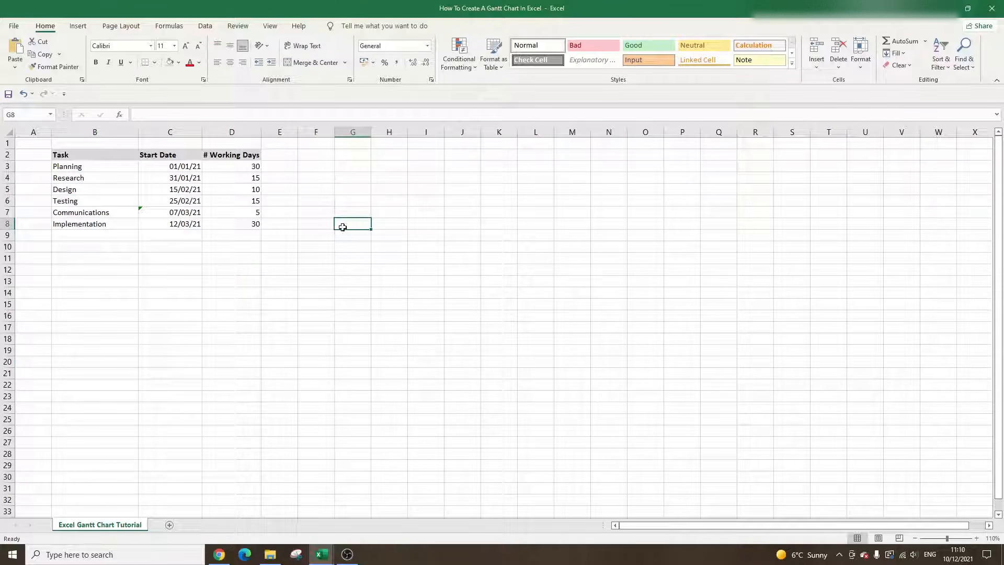
drag(131, 169, 236, 225)
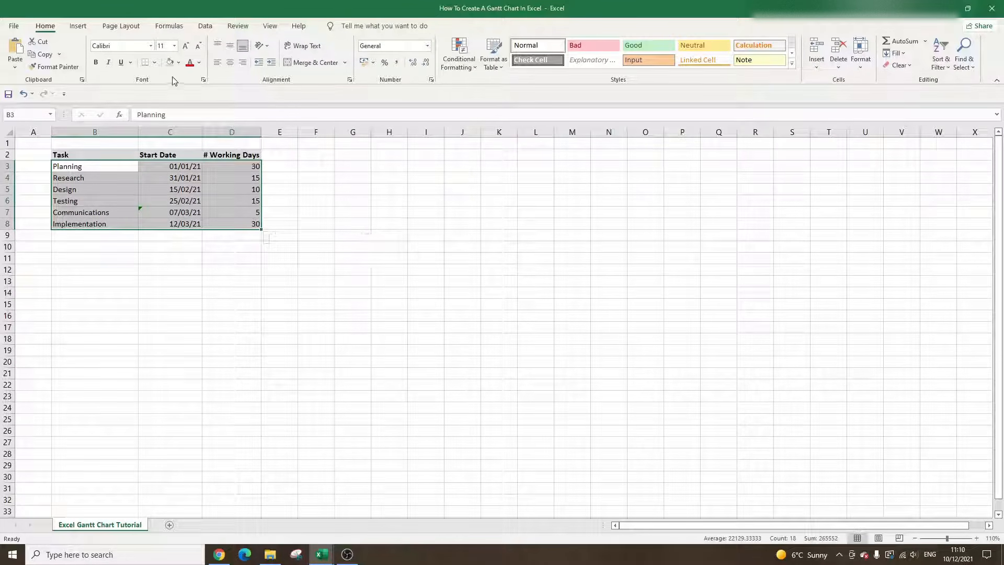
click(362, 250)
click(403, 269)
click(365, 233)
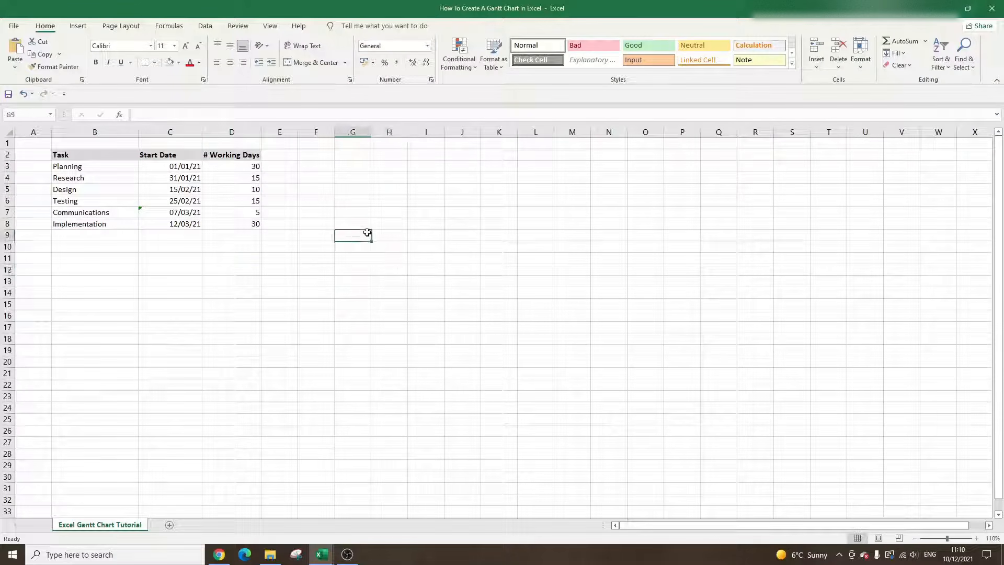
click(361, 224)
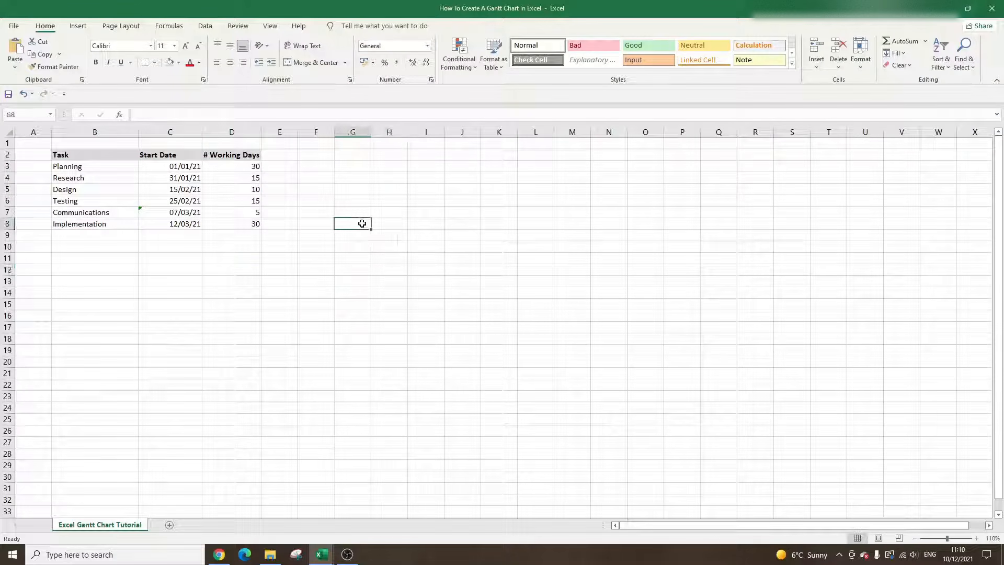
Insert an empty 3-D stacked bar chart beside the table and enlarge it to span about columns G to U, rows 2 to 25.
click(78, 27)
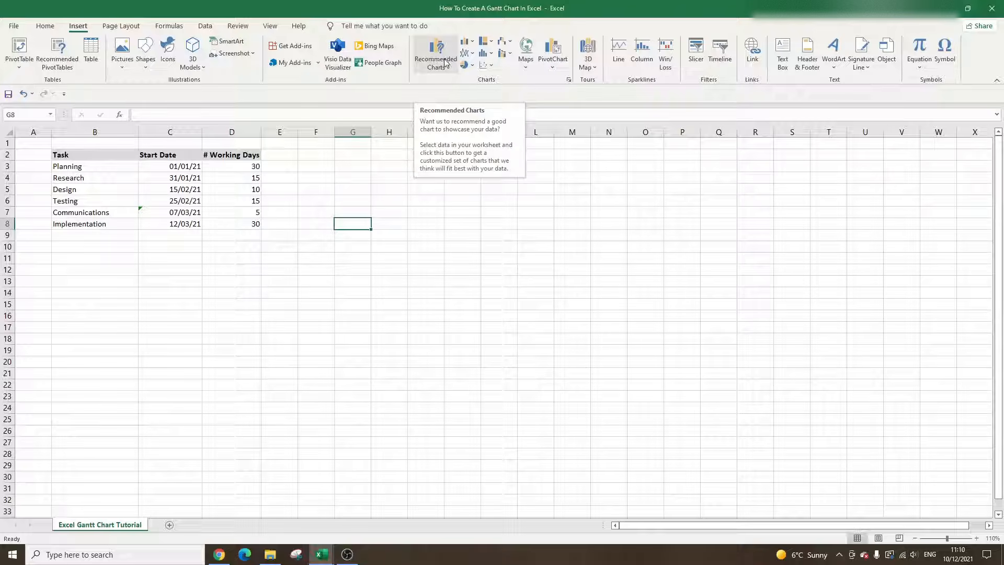
click(472, 44)
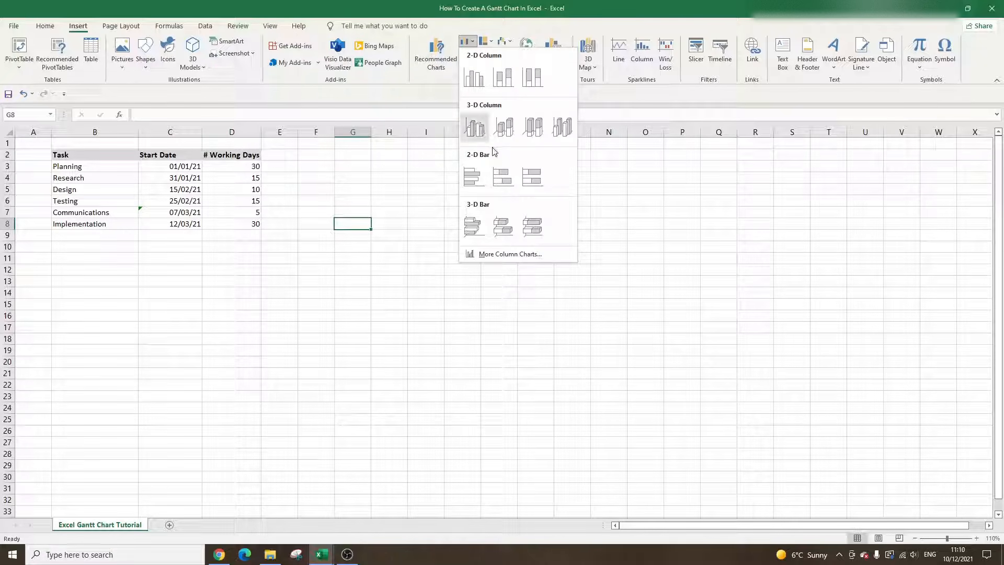
click(505, 225)
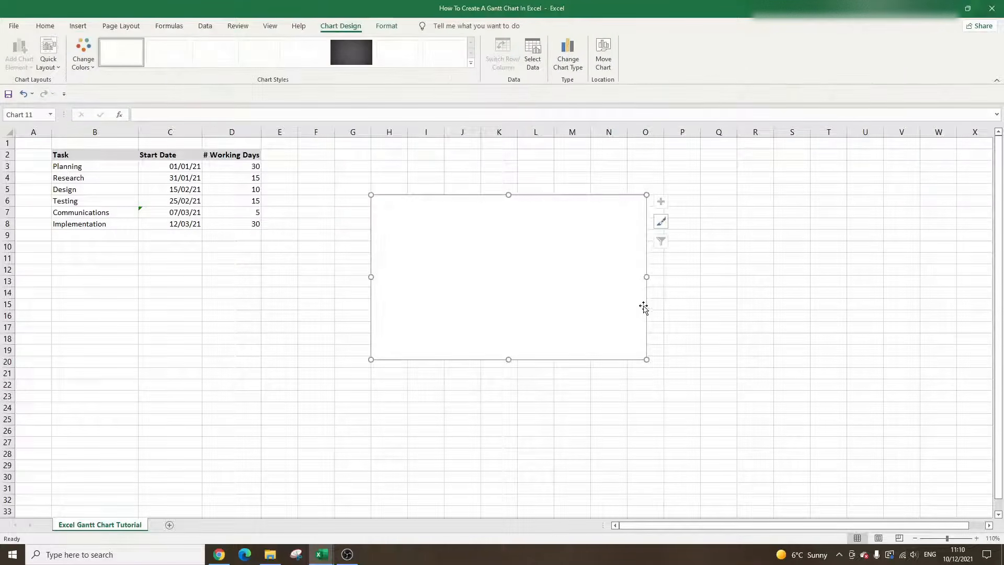
drag(647, 359, 870, 422)
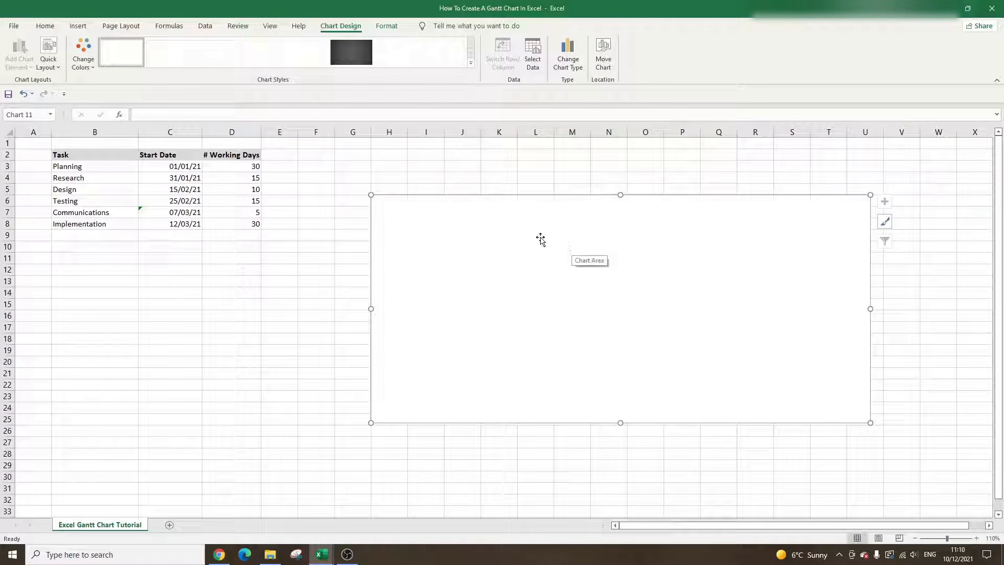
drag(370, 194, 331, 149)
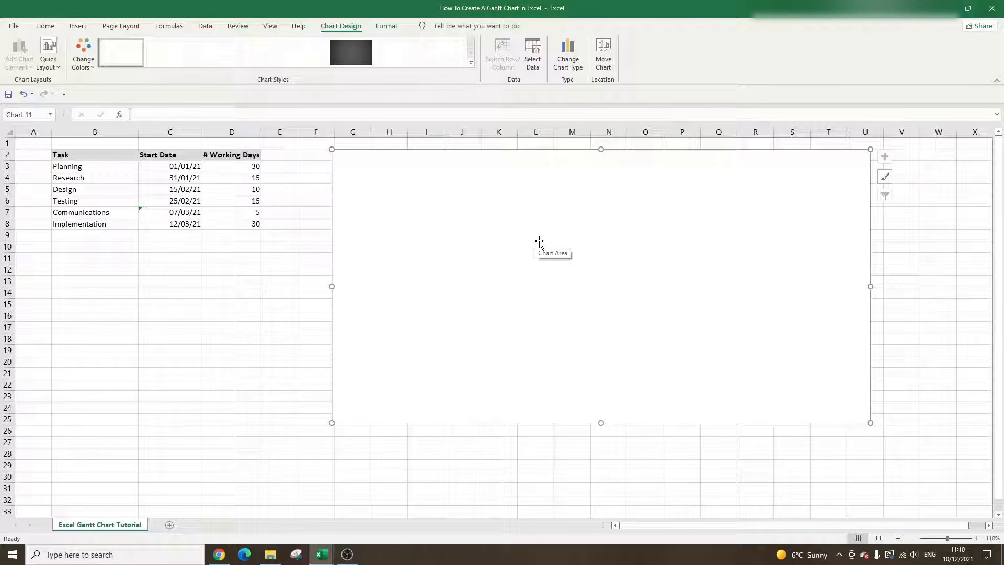
Add a data series to the chart named from the Start Date header in C2, with values from C3:C8.
right_click(539, 242)
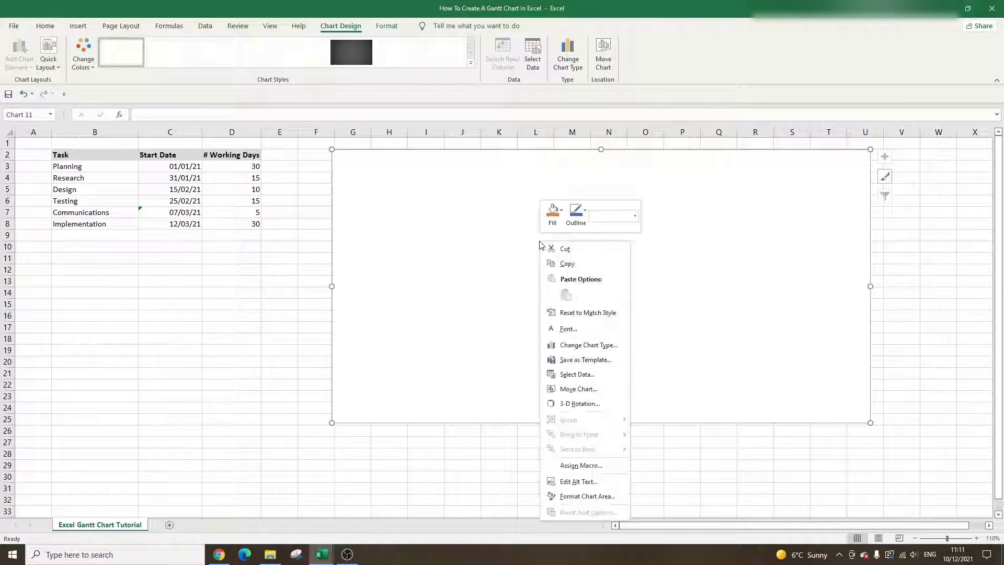
click(580, 374)
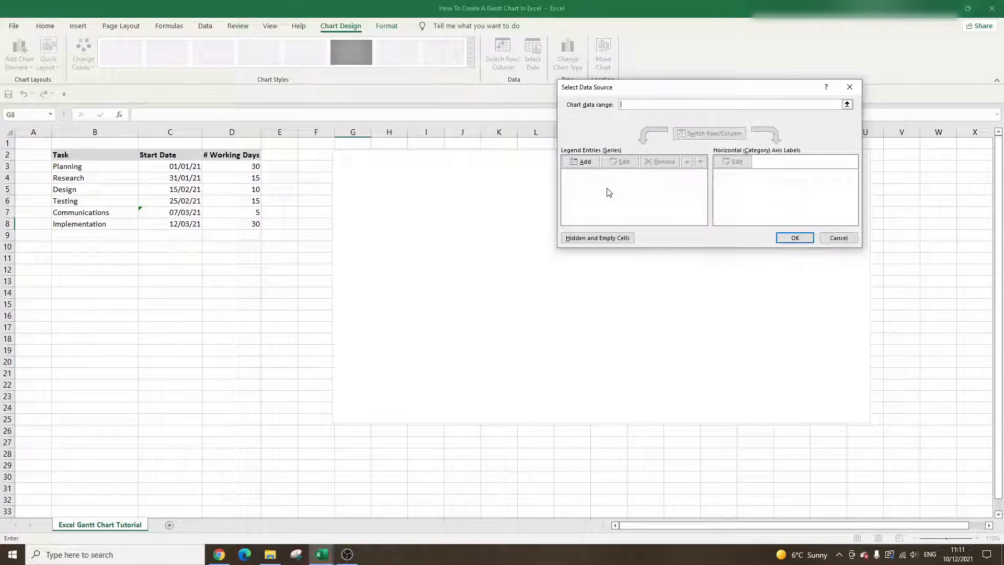
click(584, 162)
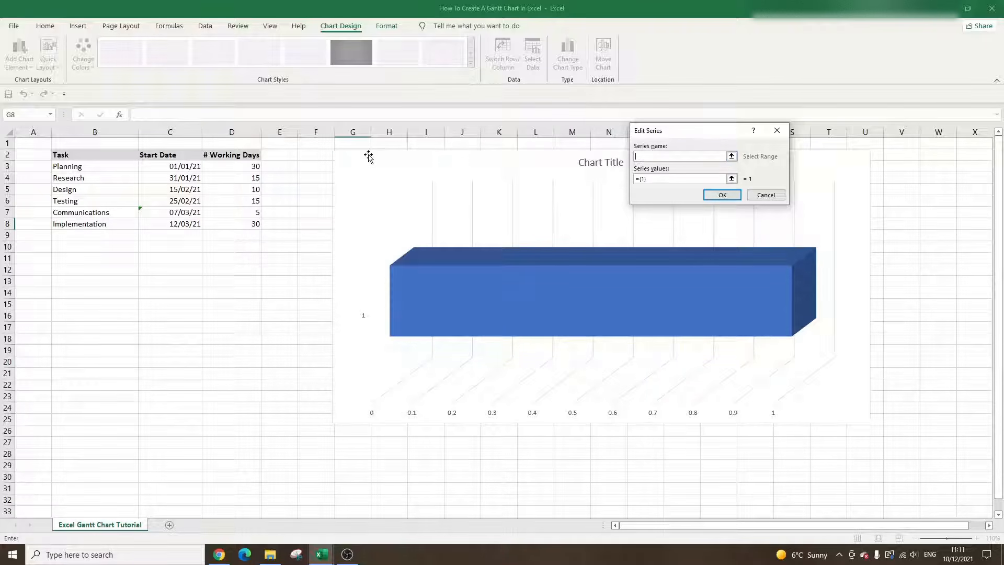
click(182, 155)
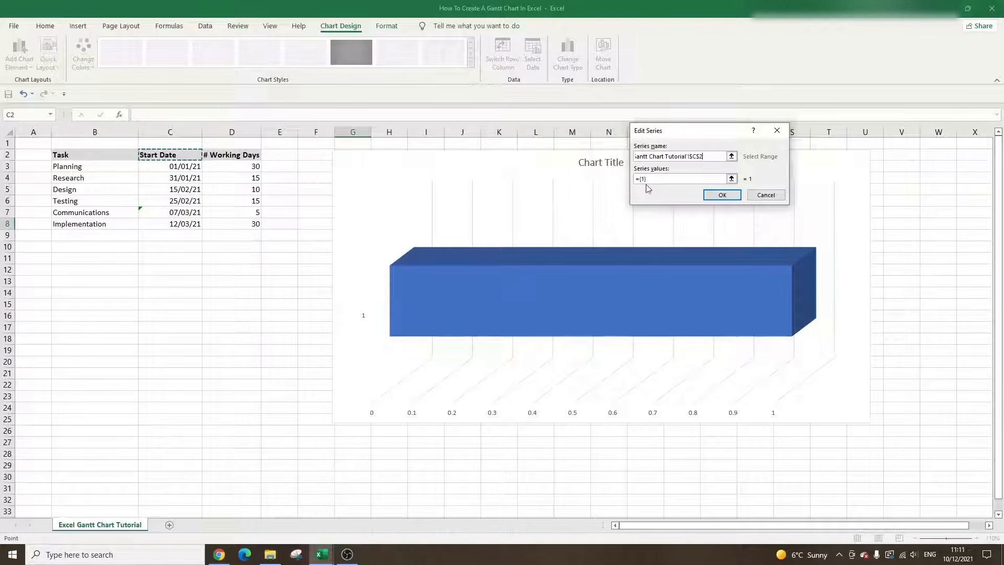
click(661, 177)
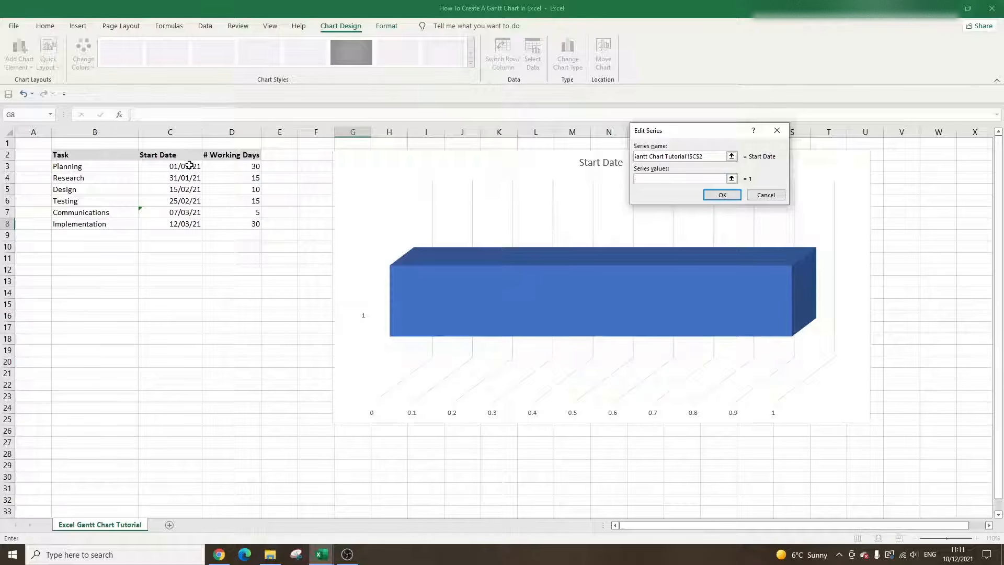
drag(190, 166, 188, 224)
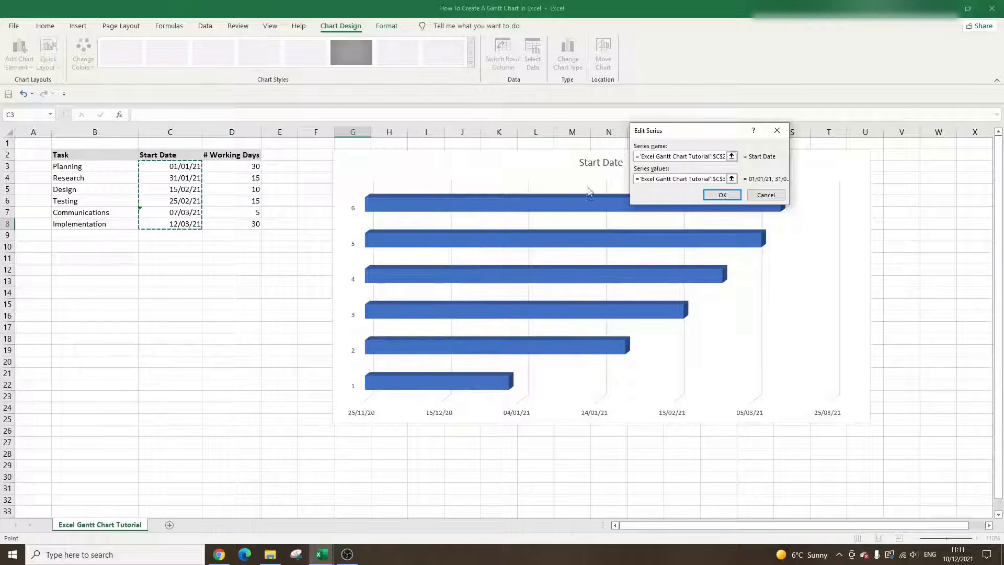
click(729, 198)
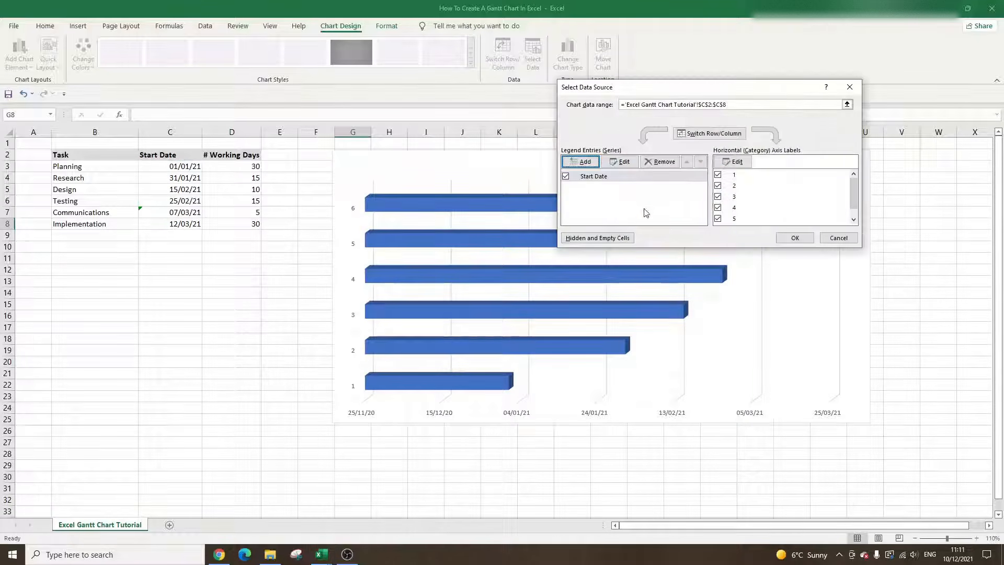
Add a second data series named from the # Working Days header in D2, with values from D3:D8.
click(584, 162)
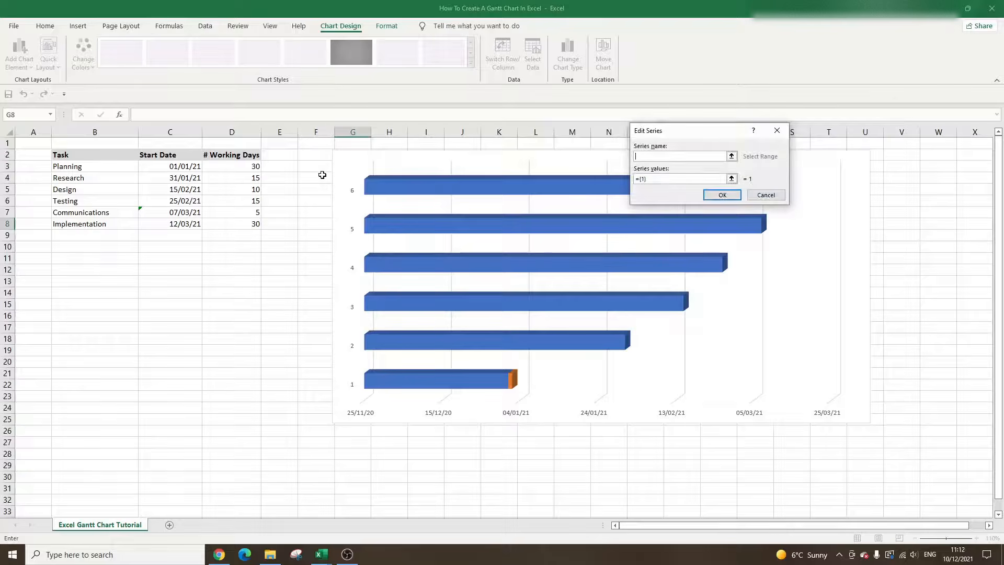
click(231, 154)
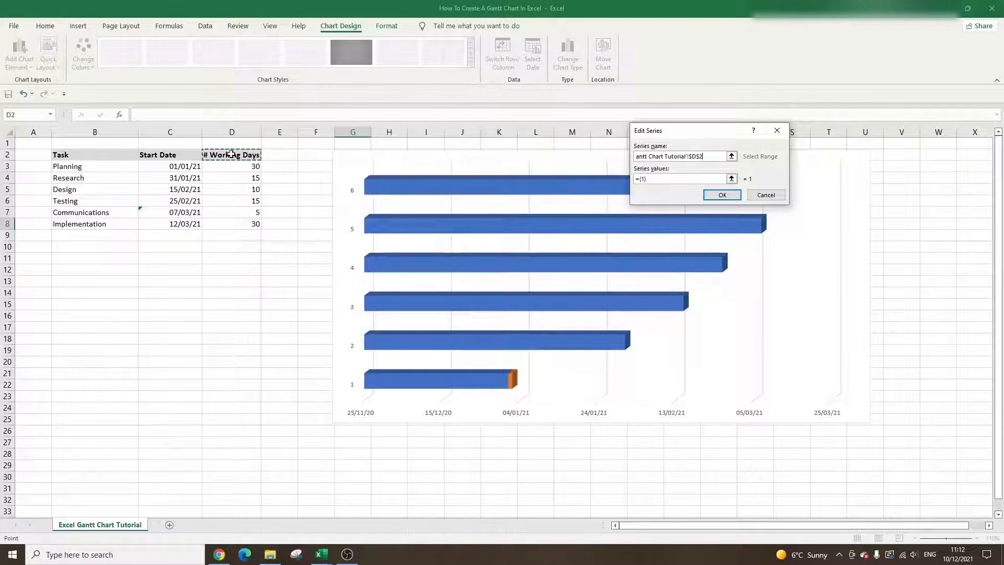
click(659, 178)
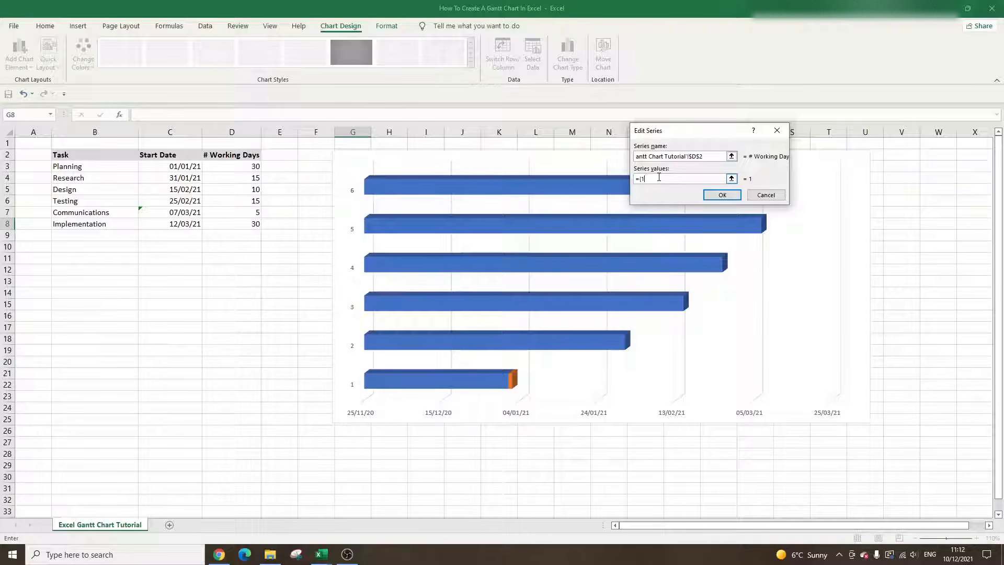
key(BackSpace)
key(BackSpace)
key(BackSpace)
key(BackSpace)
drag(247, 166, 251, 225)
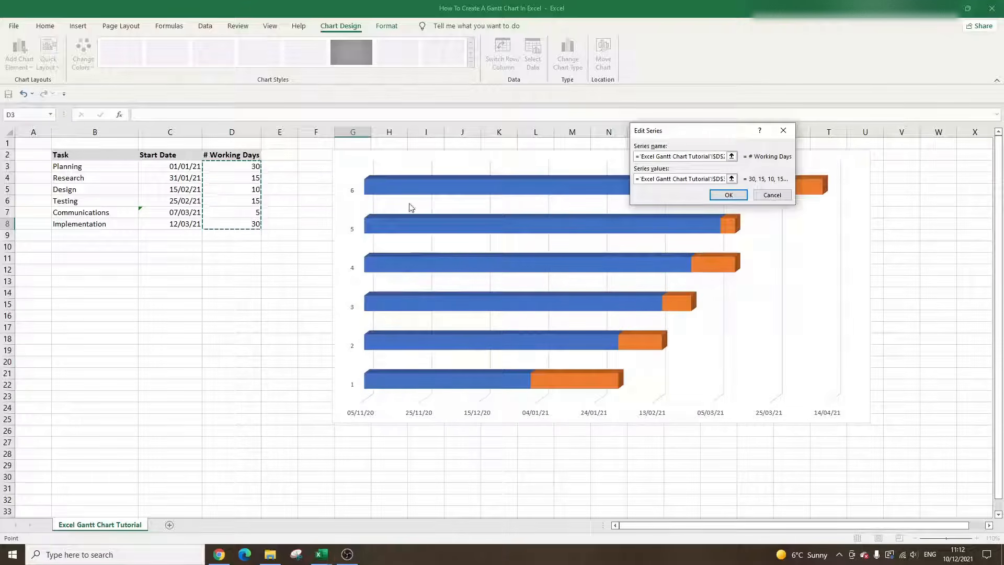
click(728, 195)
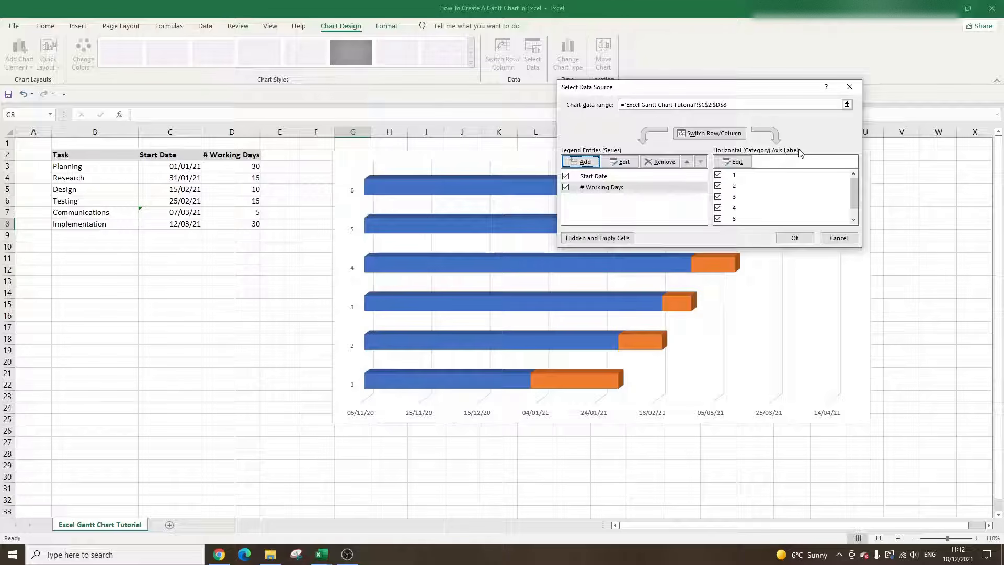
Set the chart's horizontal axis labels to the task names in B3:B8 and accept the data source.
click(746, 166)
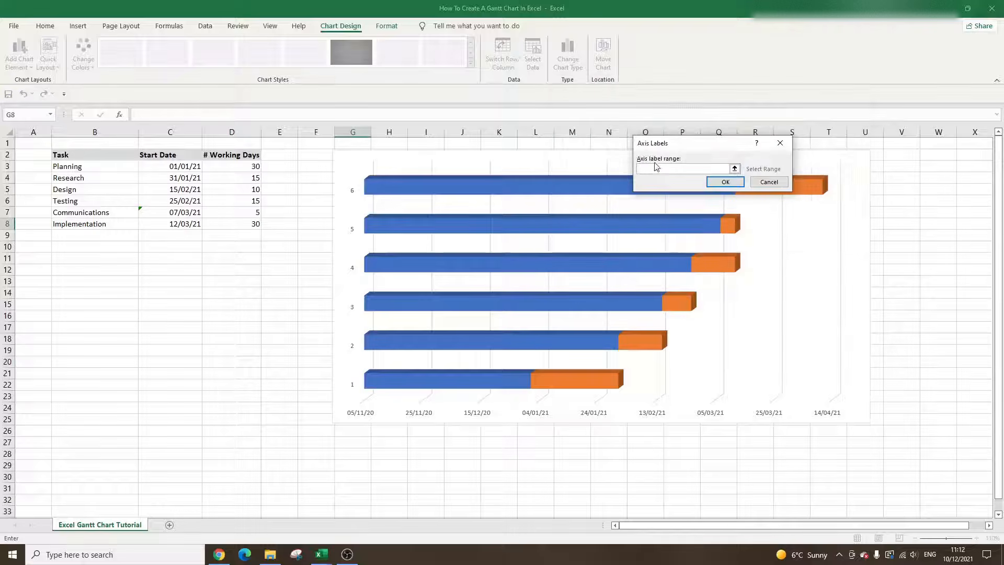
click(98, 166)
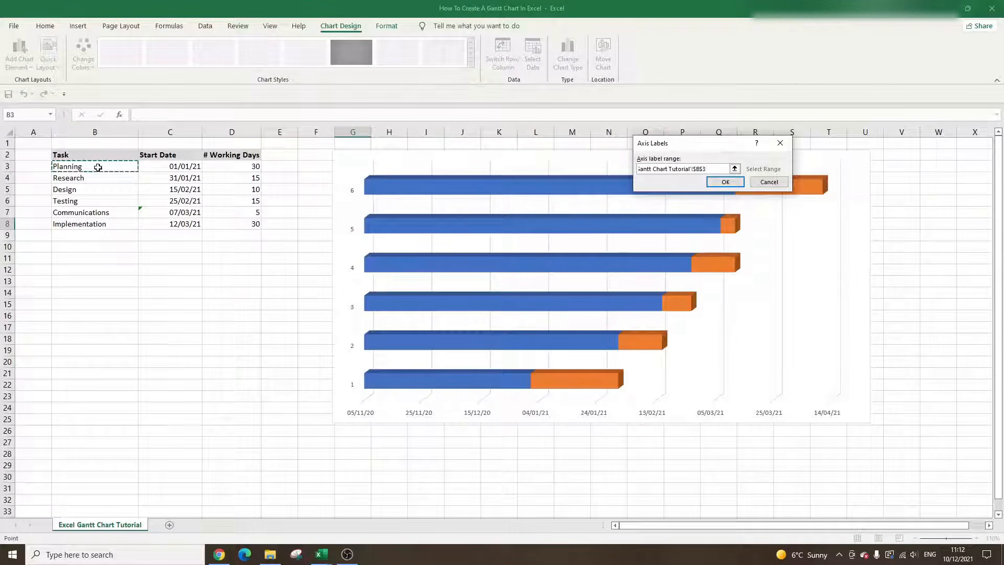
drag(98, 166, 99, 223)
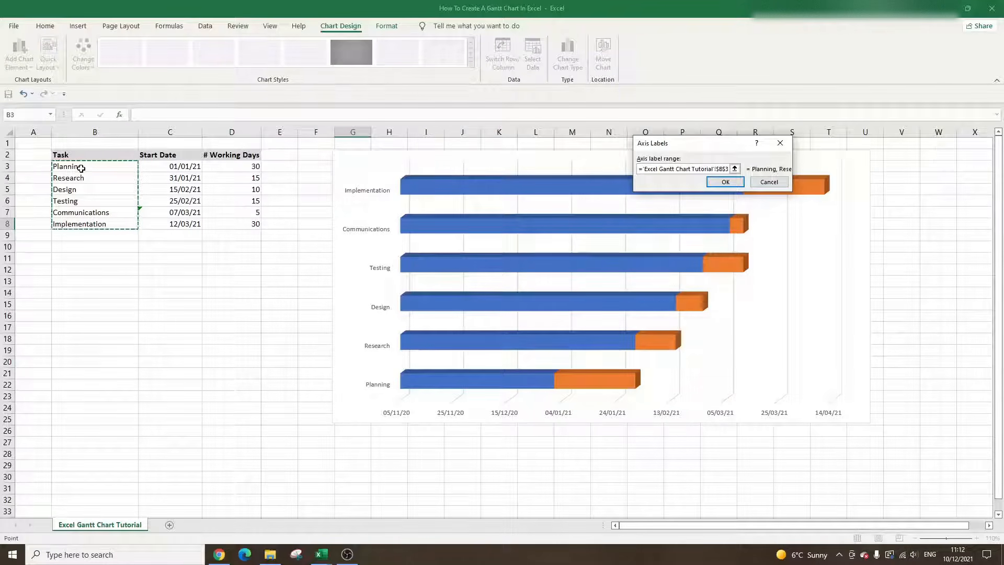
click(730, 183)
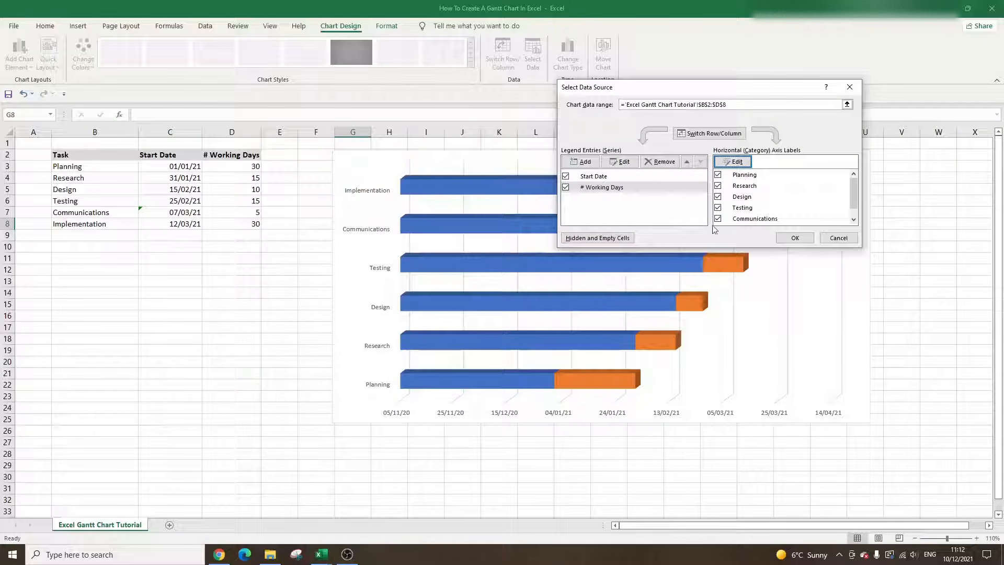
click(793, 238)
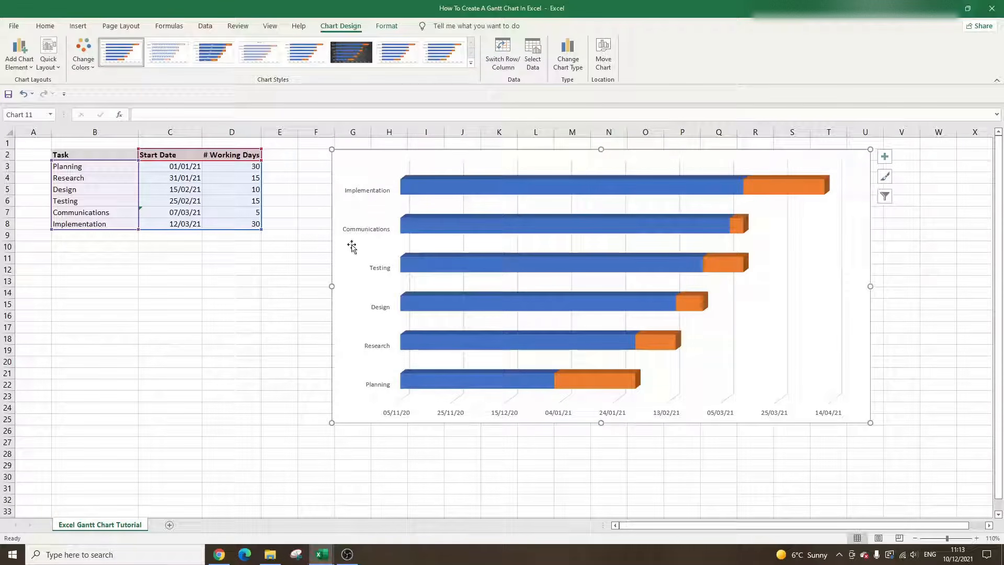
Put the task categories on the chart's vertical axis in reverse order and close the axis formatting.
click(364, 230)
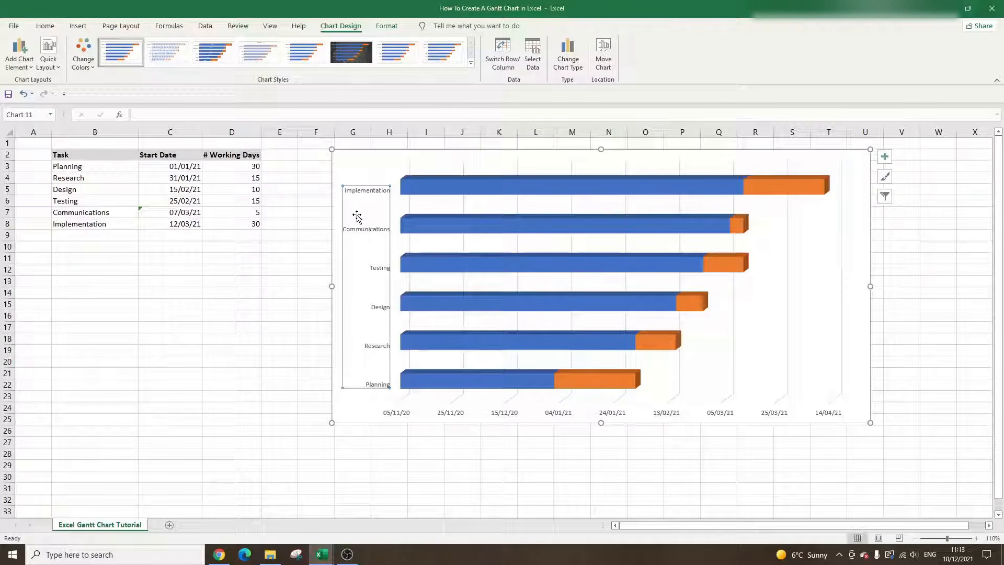
click(362, 224)
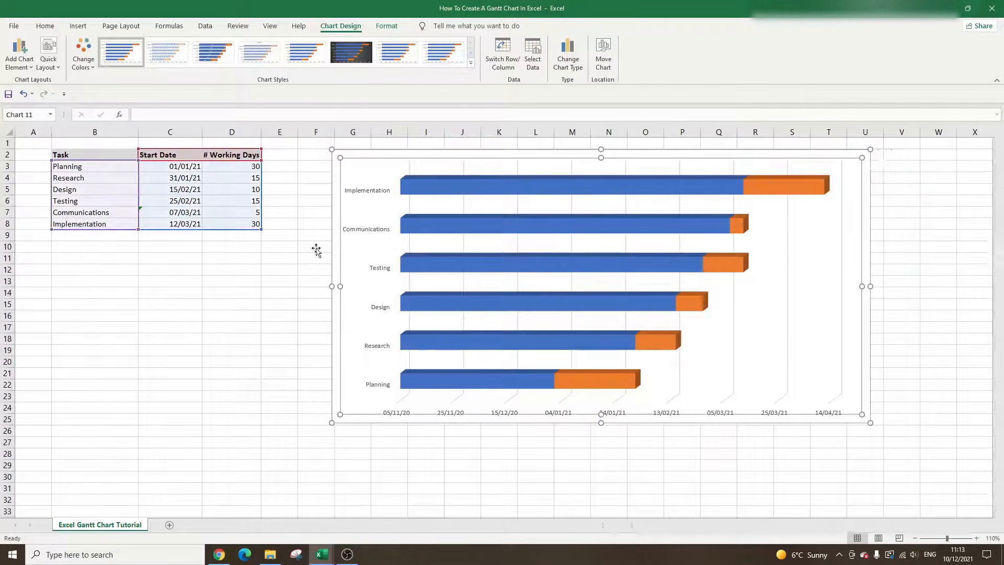
double_click(361, 229)
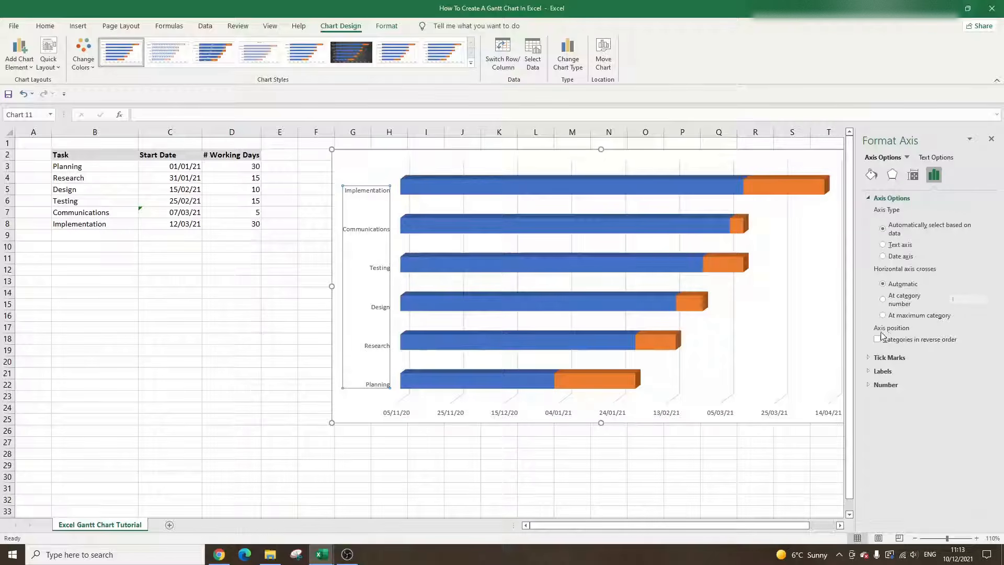
click(921, 343)
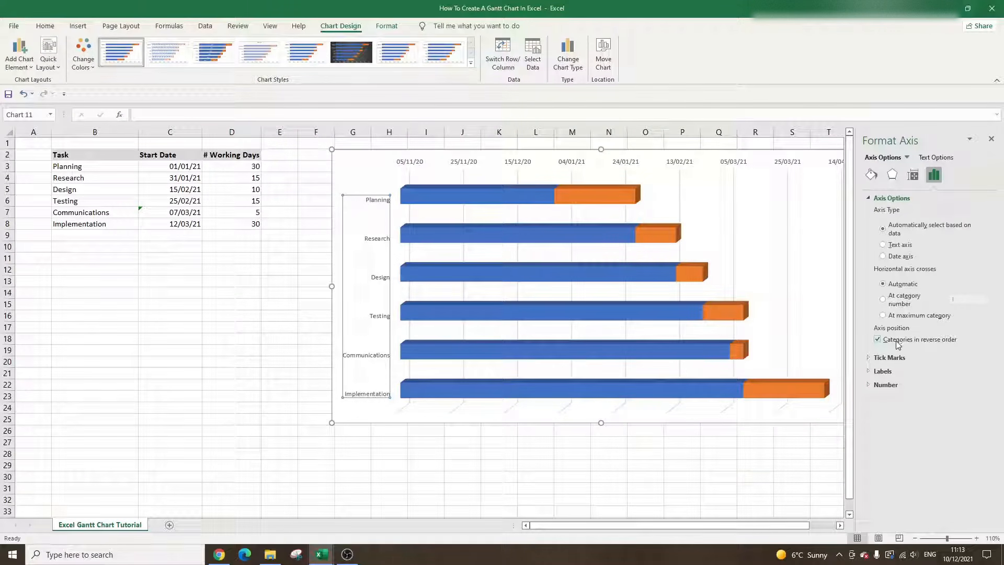
click(991, 139)
Move the chart slightly down so that its upper edge sits in about row 4.
click(296, 284)
drag(493, 156, 481, 173)
click(900, 269)
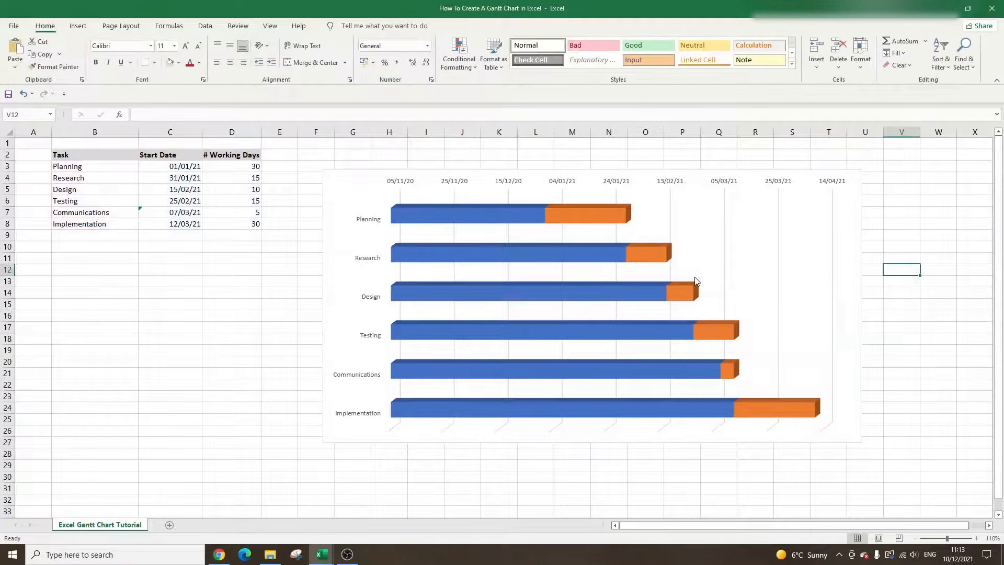
click(505, 212)
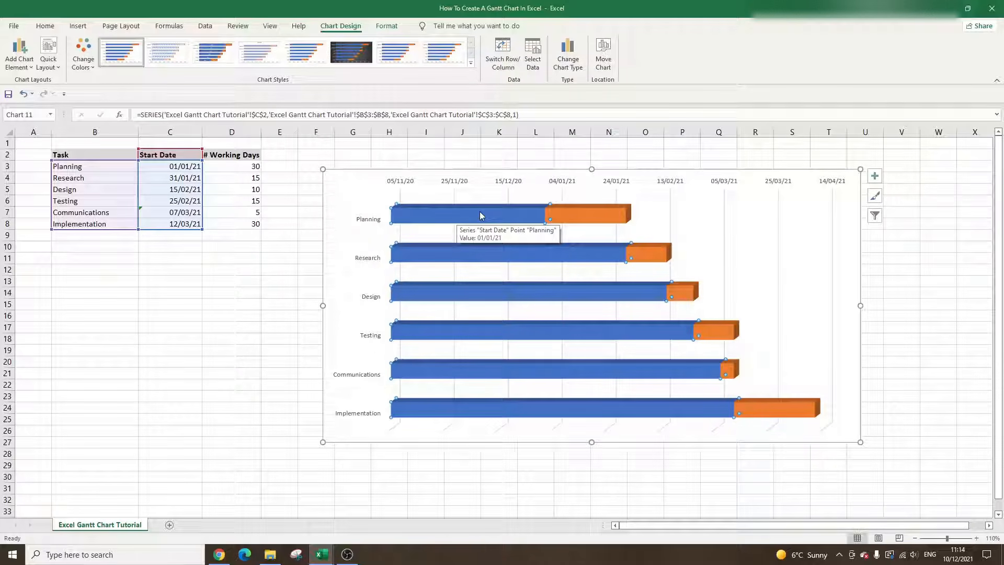
click(287, 254)
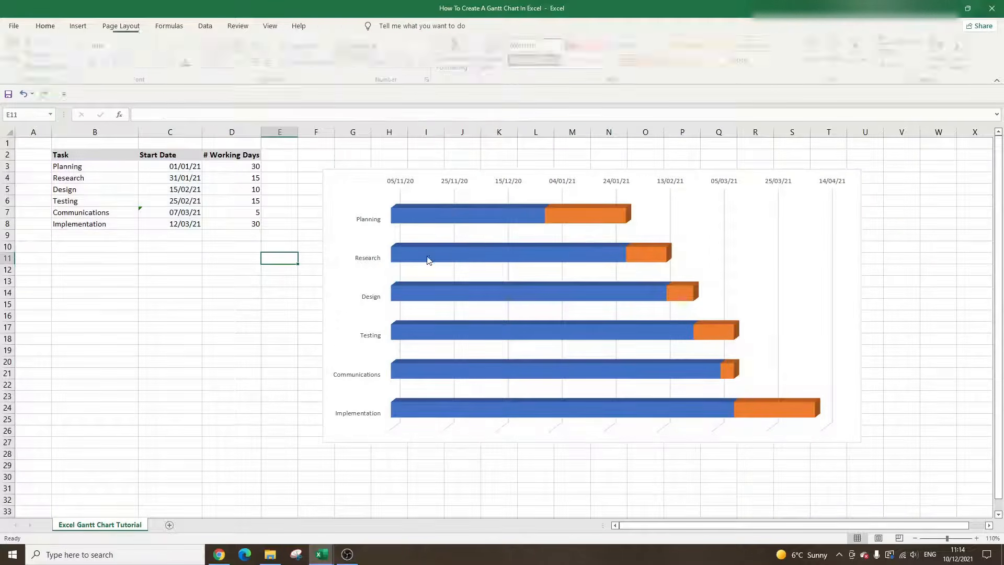
click(468, 253)
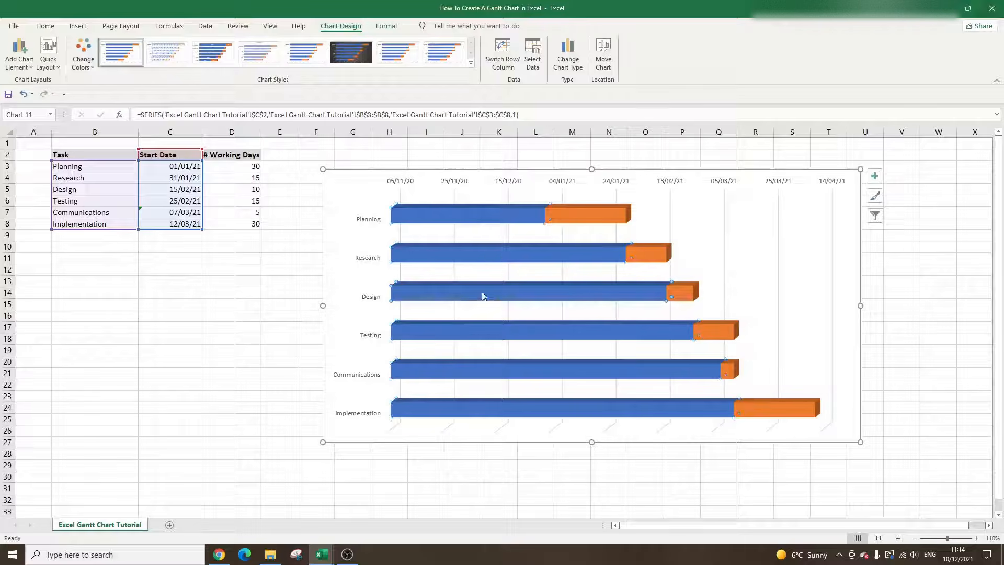
click(471, 216)
right_click(463, 215)
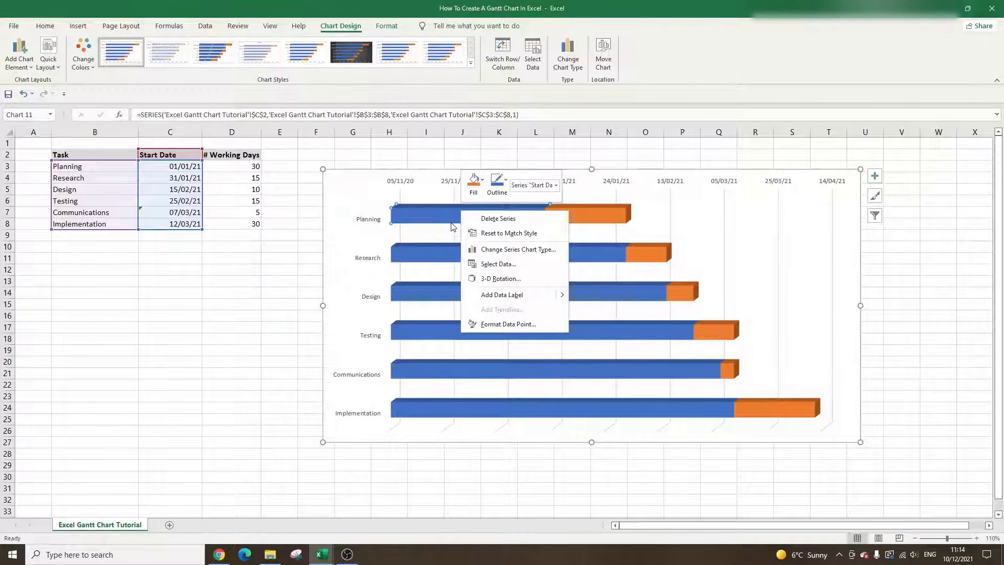
click(512, 325)
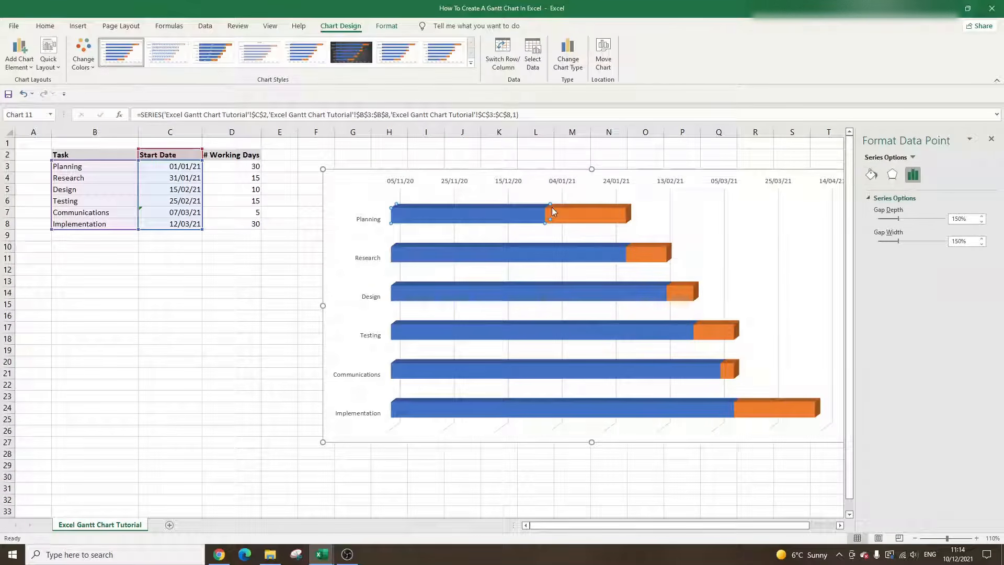
click(991, 138)
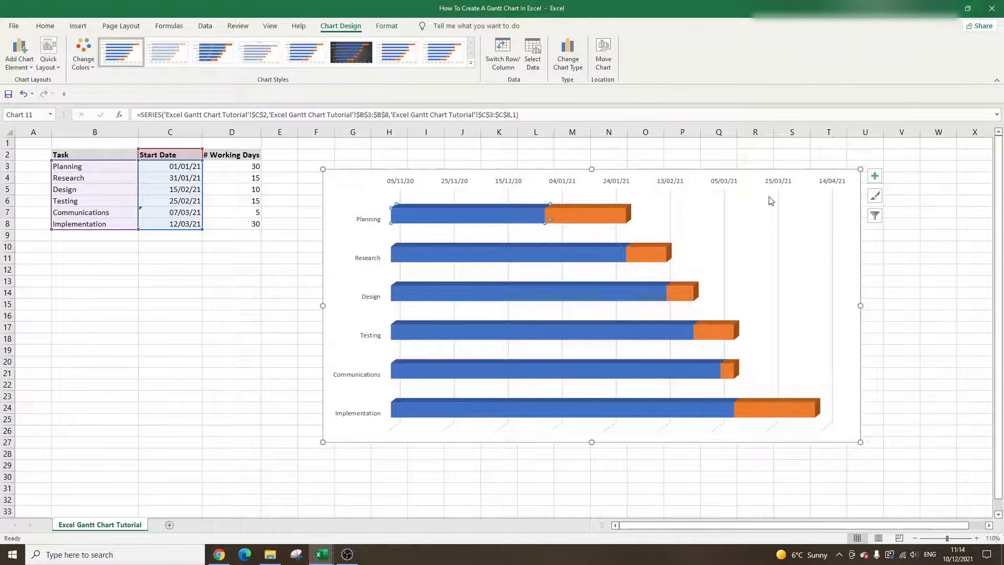
Apply No fill to the Planning task's Start Date bar only and close the data point formatting.
double_click(461, 214)
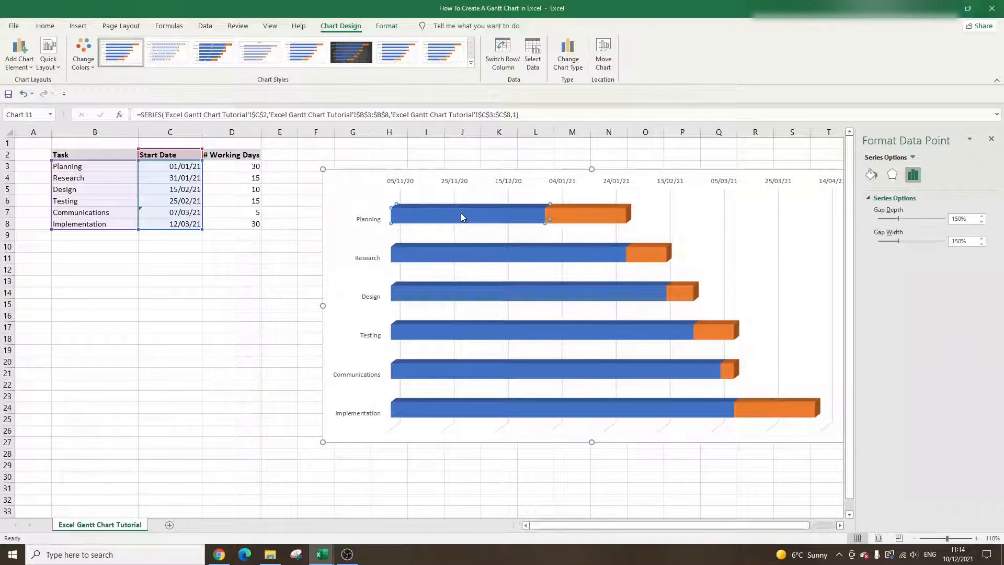
click(872, 175)
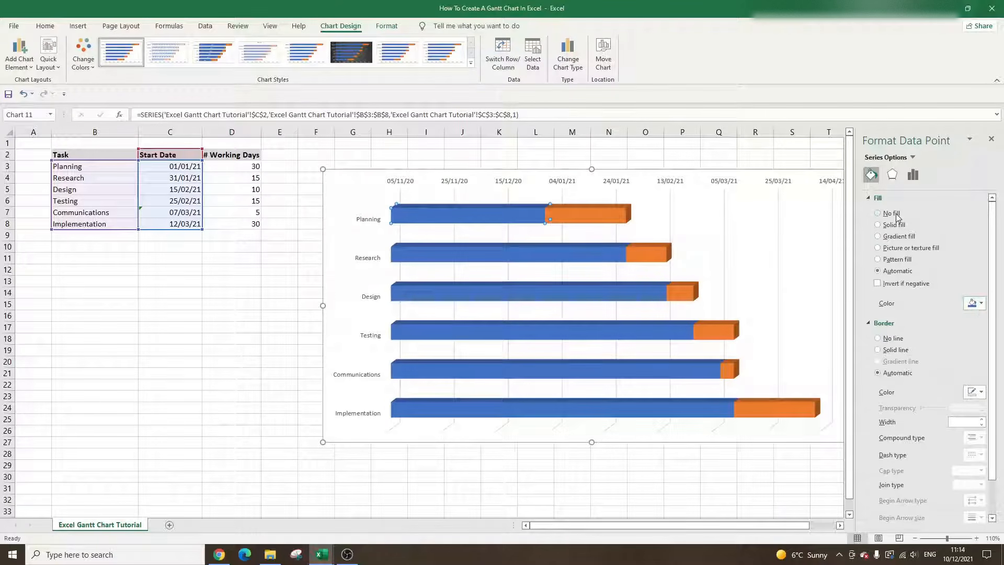
click(878, 213)
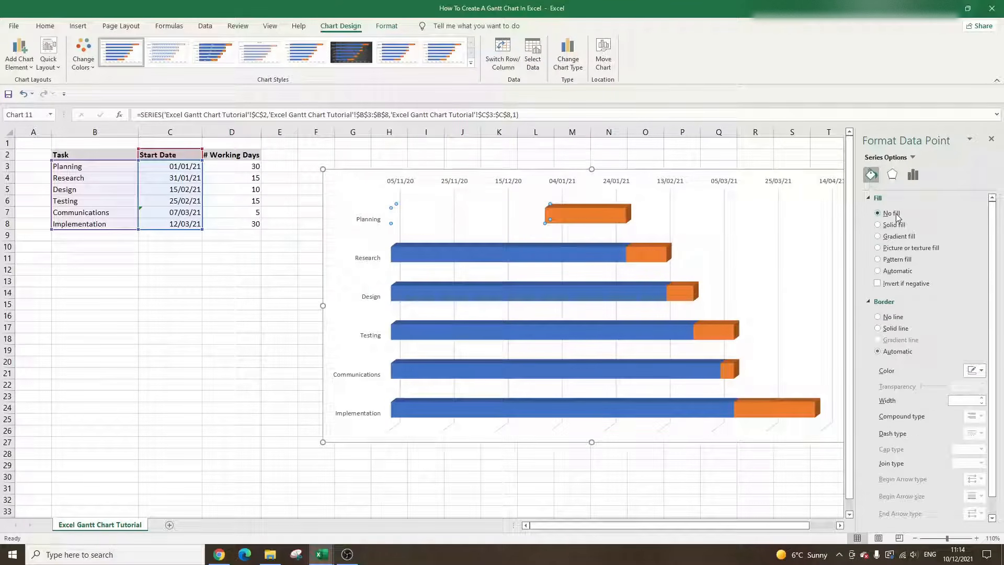
click(206, 268)
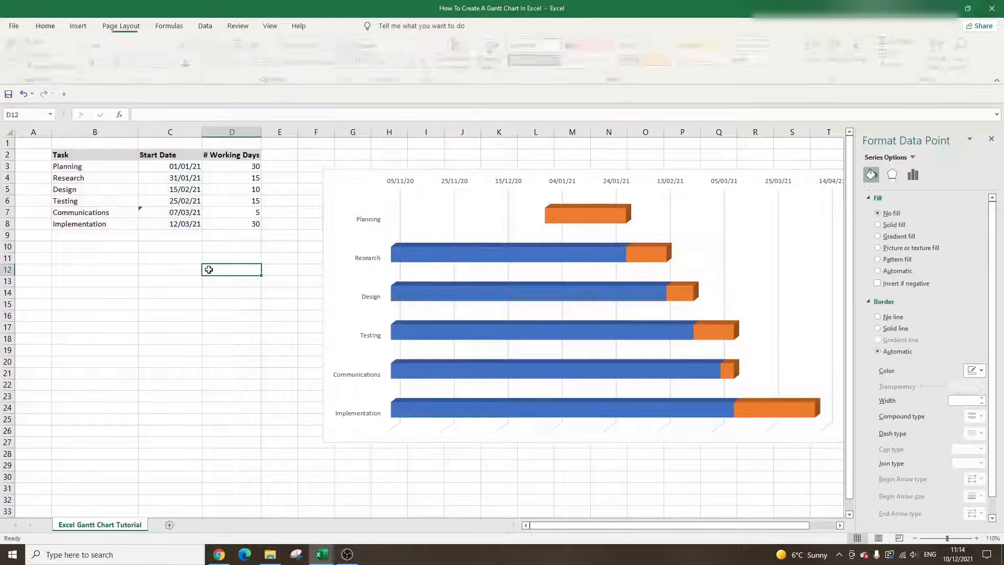
click(990, 140)
Apply No fill to the entire Start Date series, leaving the # Working Days bars filled, and close the series formatting.
click(406, 250)
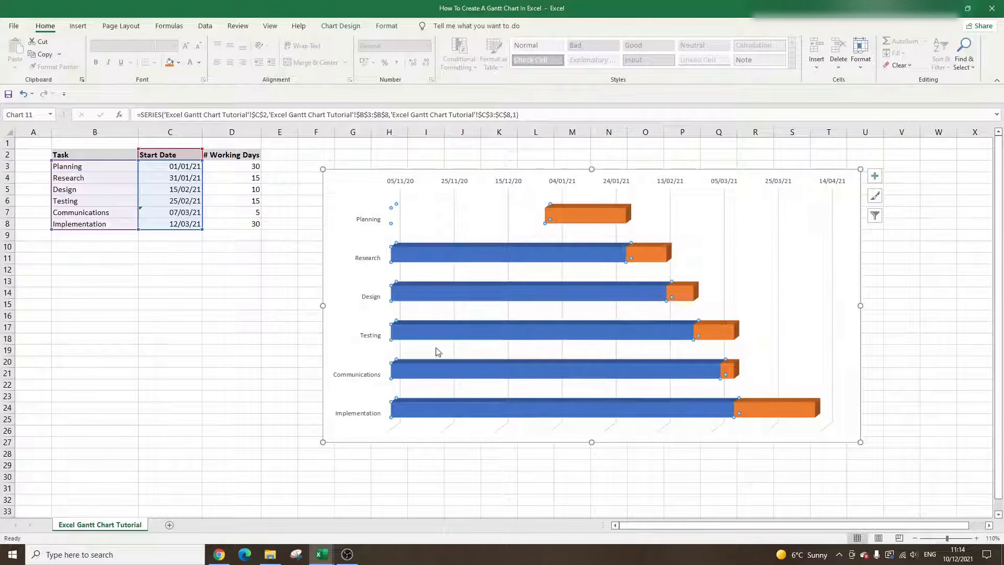
double_click(486, 254)
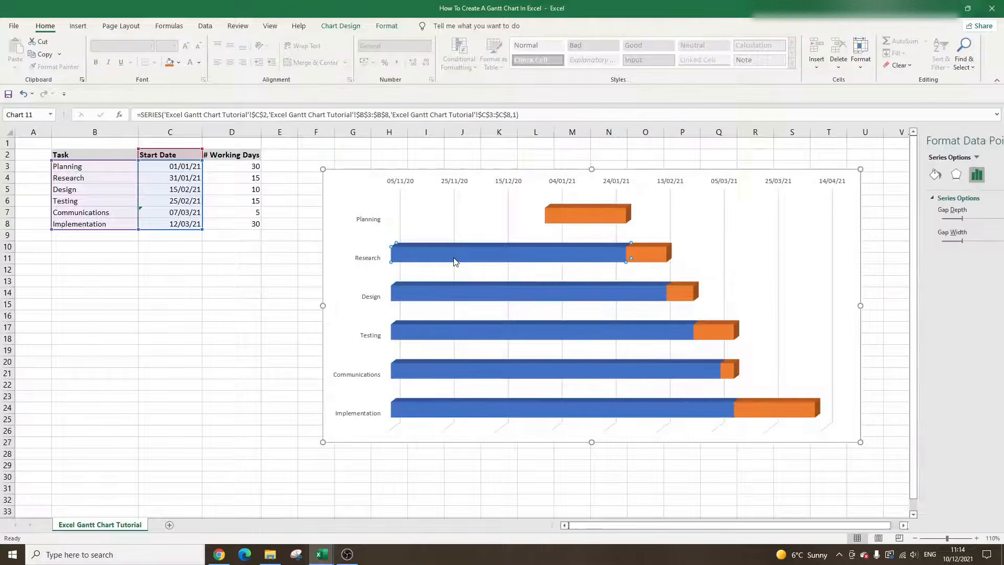
click(267, 269)
click(435, 253)
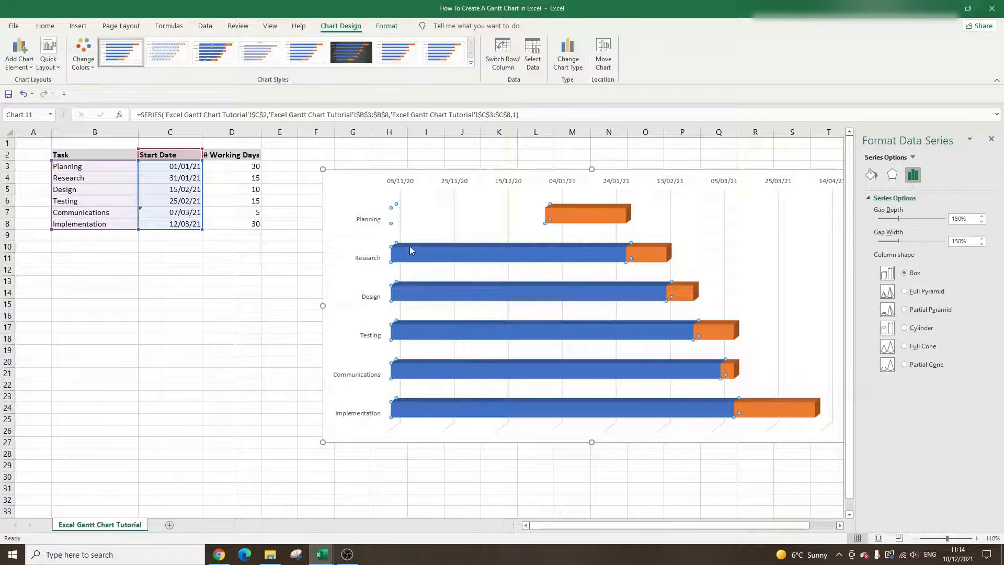
click(871, 175)
click(890, 213)
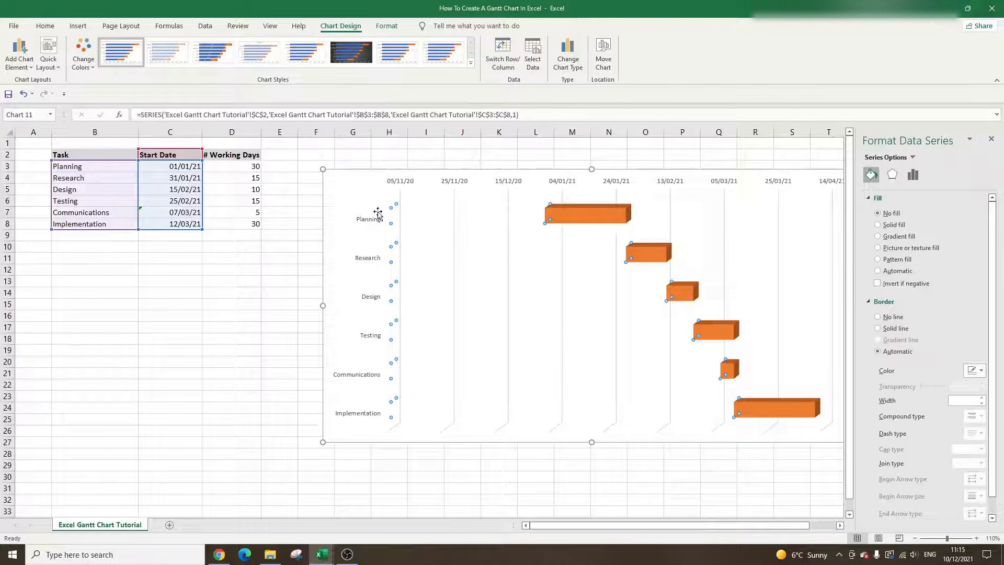
click(991, 139)
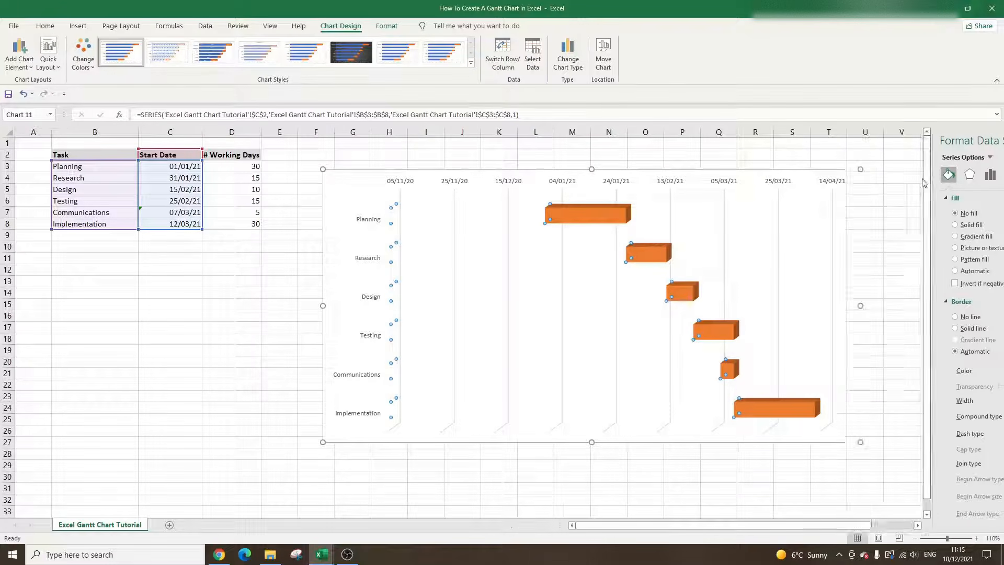
Open the axis options of the chart's horizontal date axis and examine its minimum and maximum bounds.
click(402, 182)
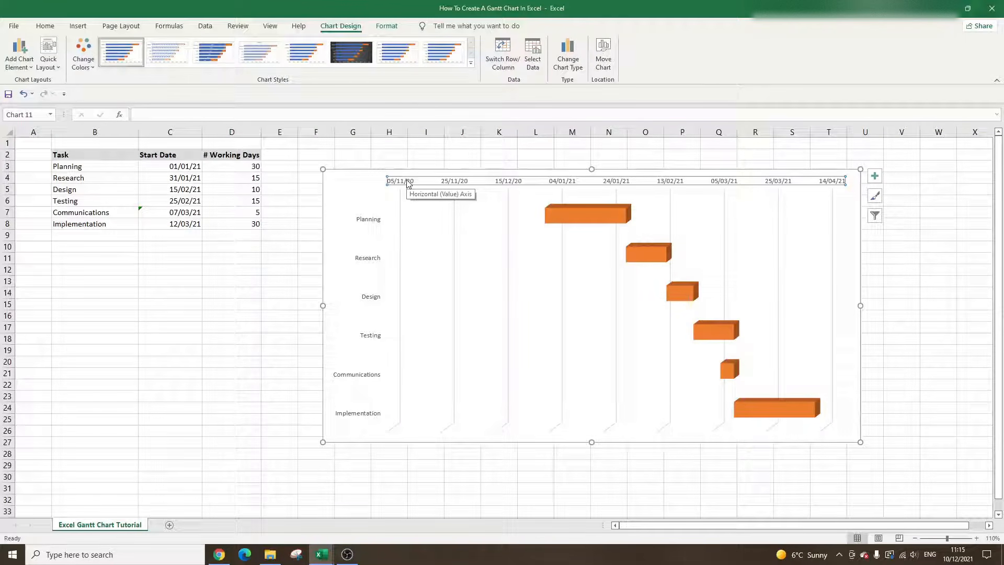
double_click(408, 183)
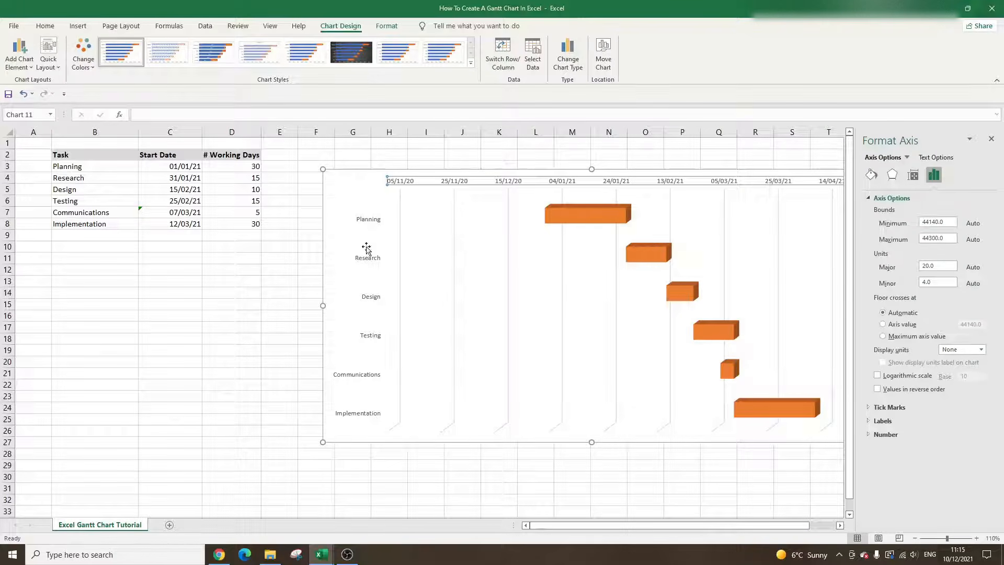
click(144, 266)
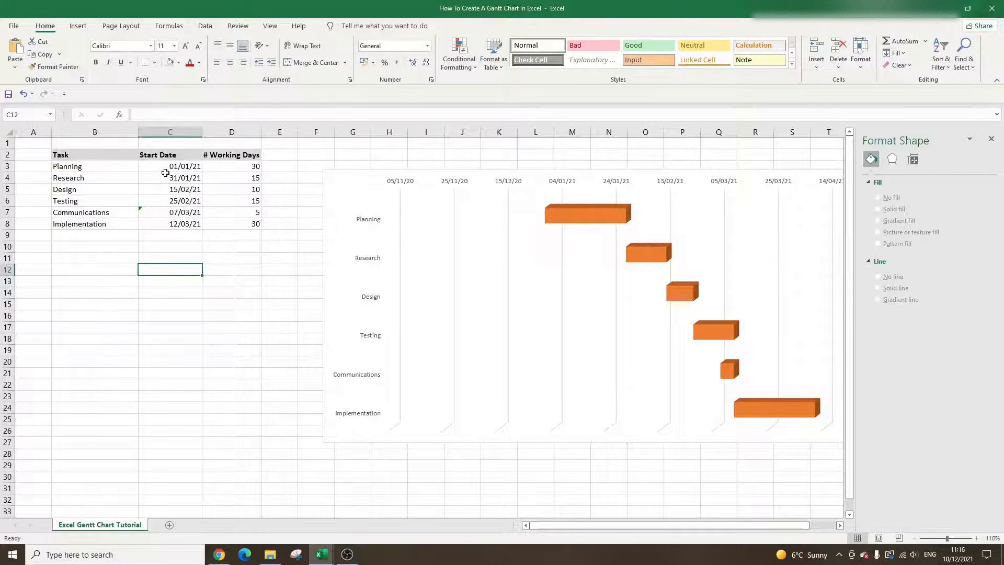
Copy the Planning start date from C3 into the empty cell C14.
click(165, 169)
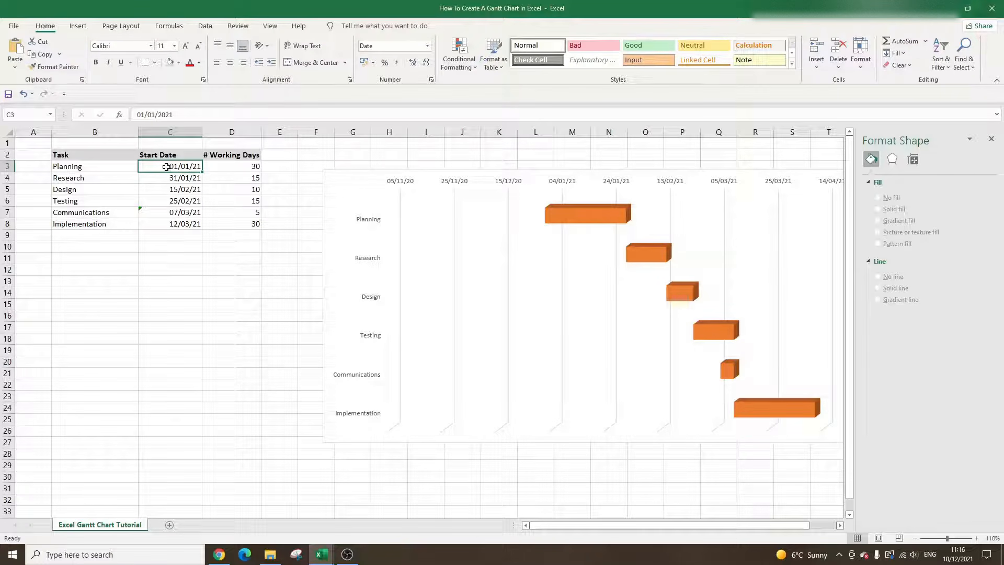
key(ctrl+c)
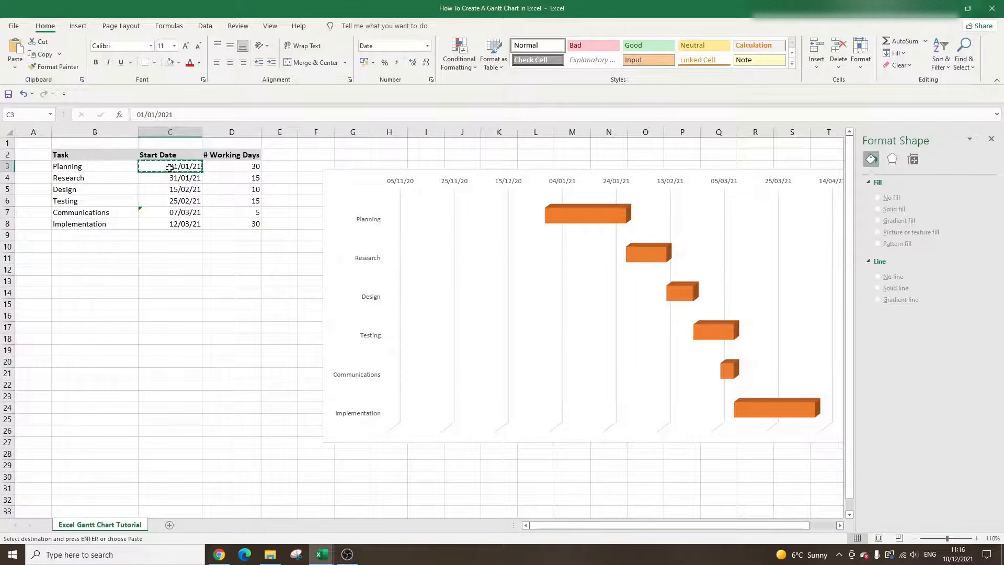
click(149, 295)
key(ctrl+v)
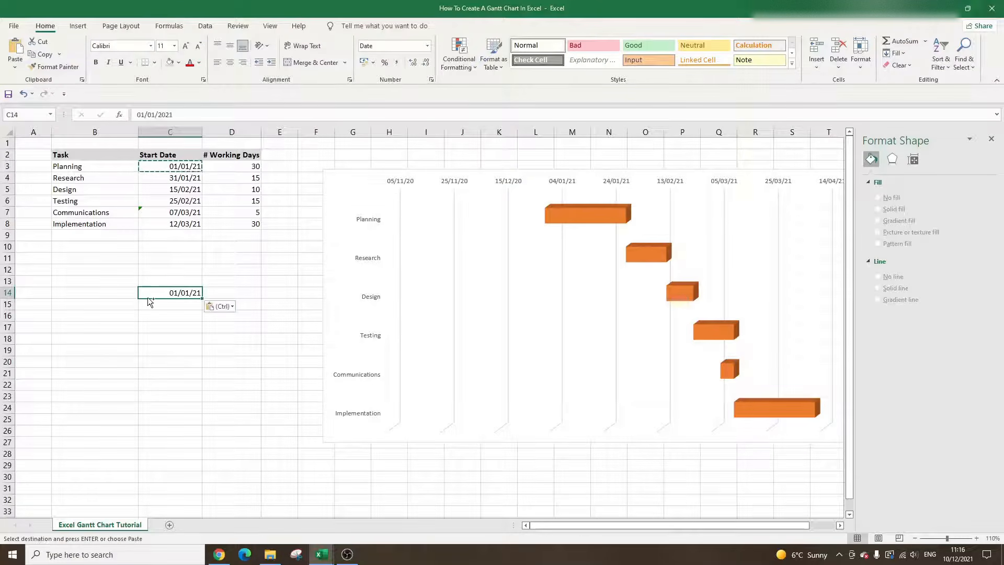
key(ctrl)
key(Escape)
Change the number format of the copied date in C14 to General.
right_click(176, 295)
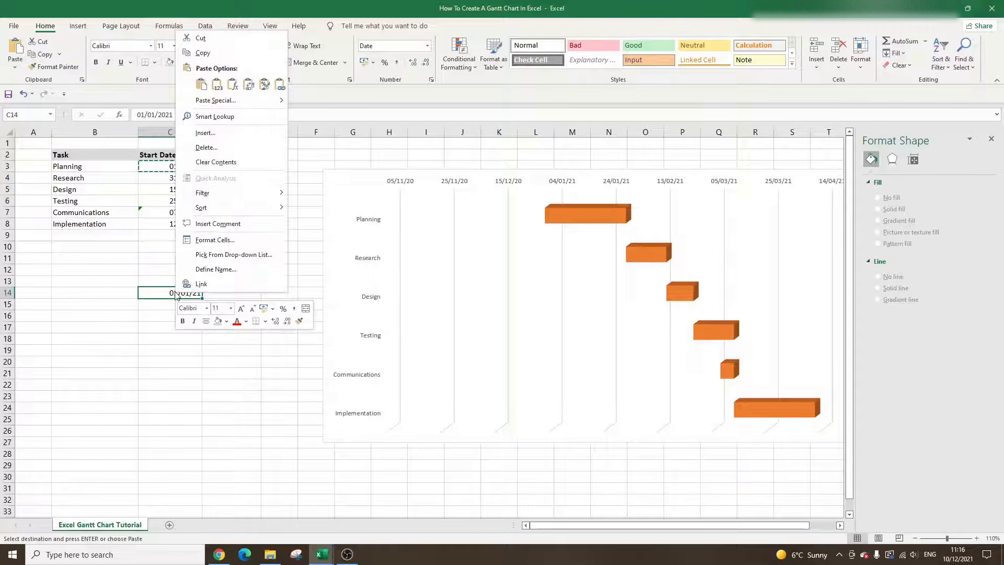
click(215, 242)
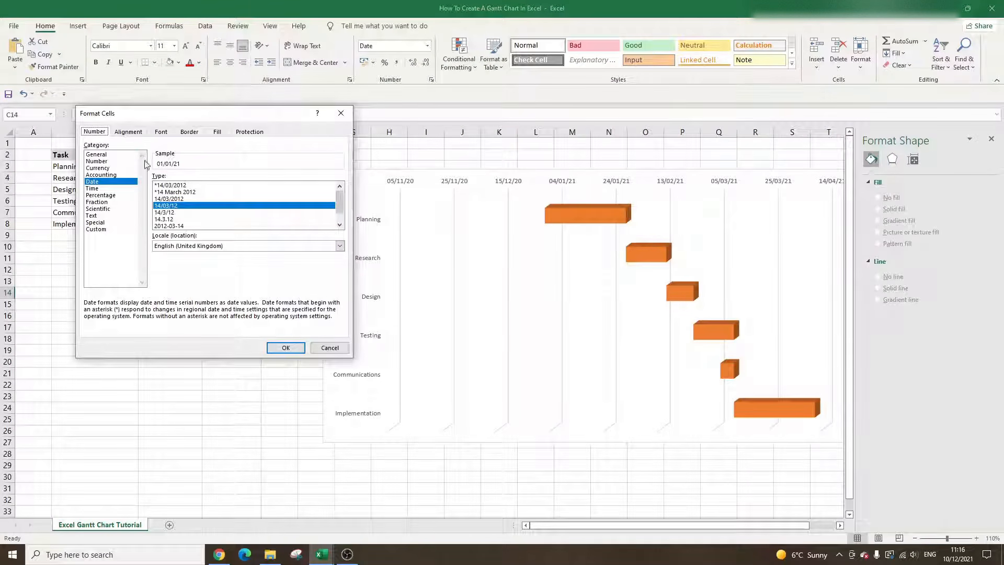
click(125, 154)
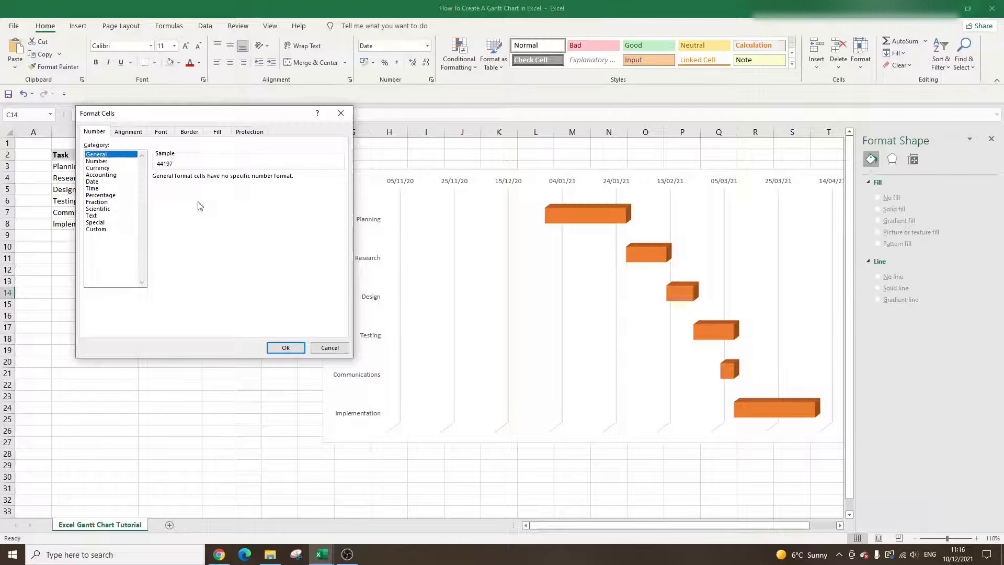
click(286, 348)
click(190, 302)
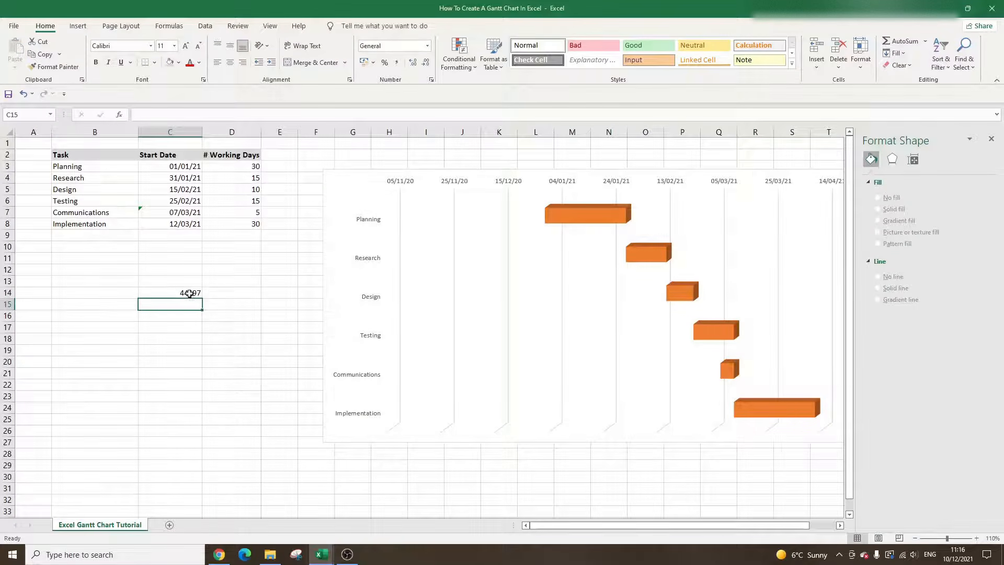
Set the horizontal date axis's minimum bound to 44197 using the serial number copied from C14.
click(191, 293)
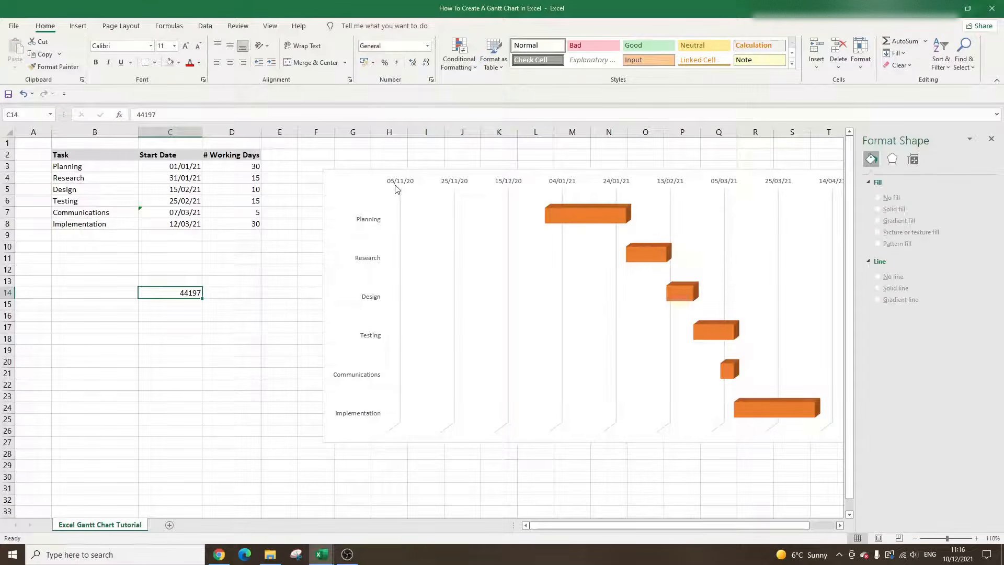
click(410, 184)
click(409, 182)
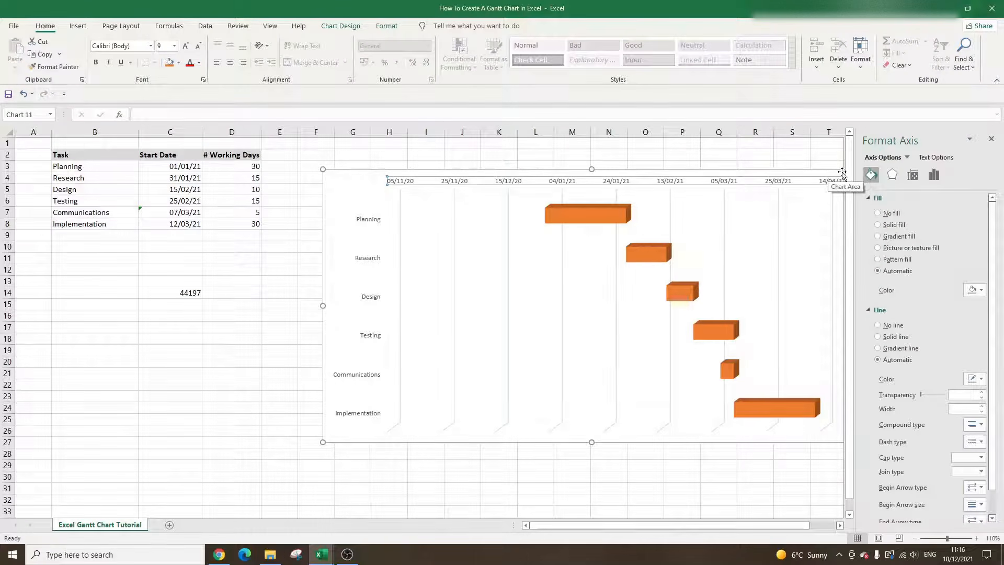
click(935, 176)
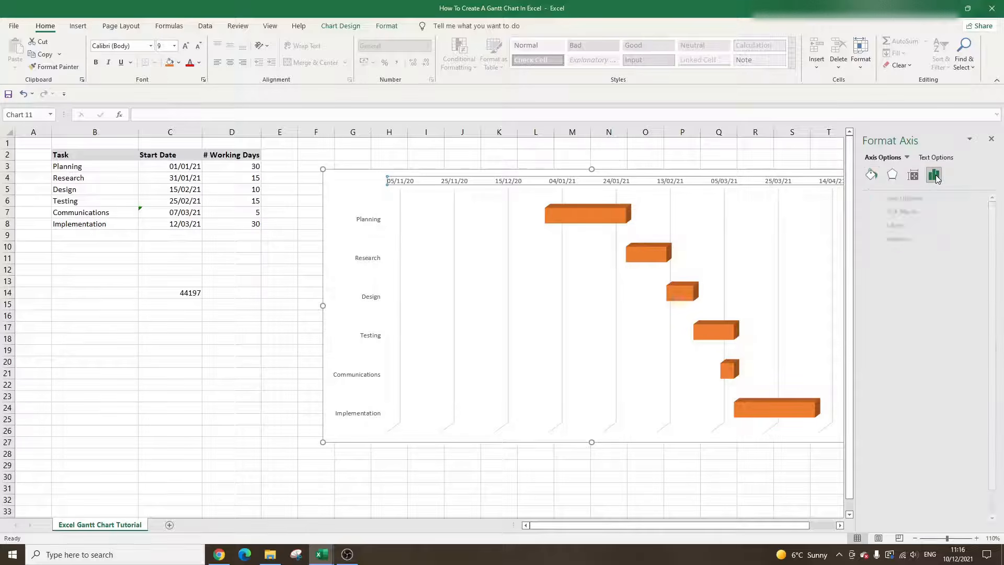
click(897, 198)
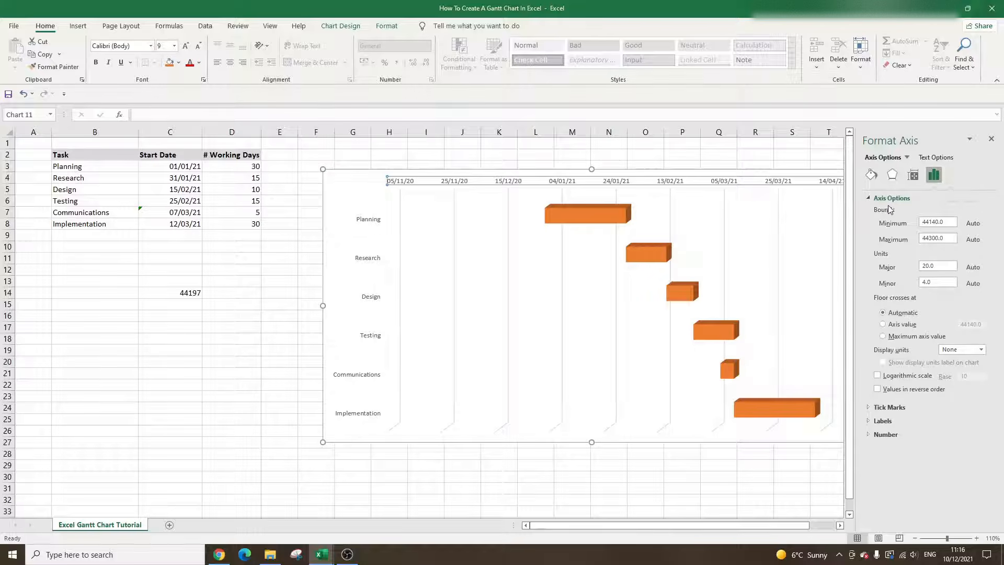
click(187, 297)
key(ctrl+c)
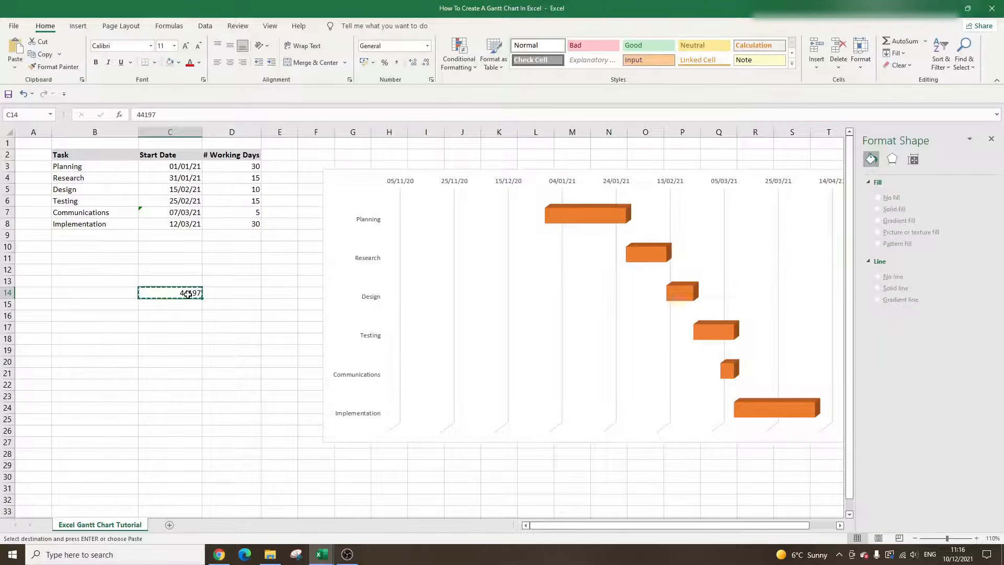
click(580, 186)
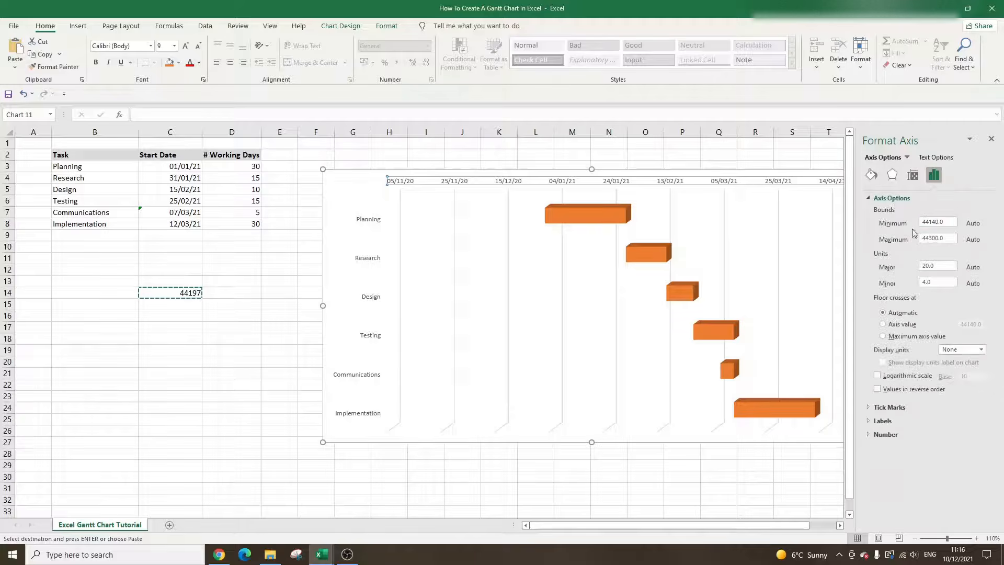
double_click(928, 220)
key(ctrl+v)
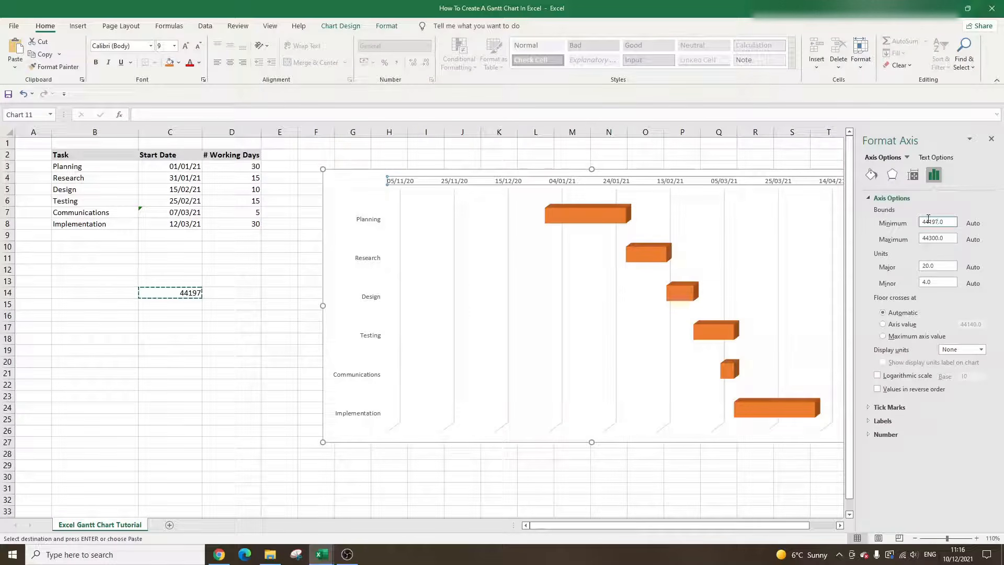
key(Return)
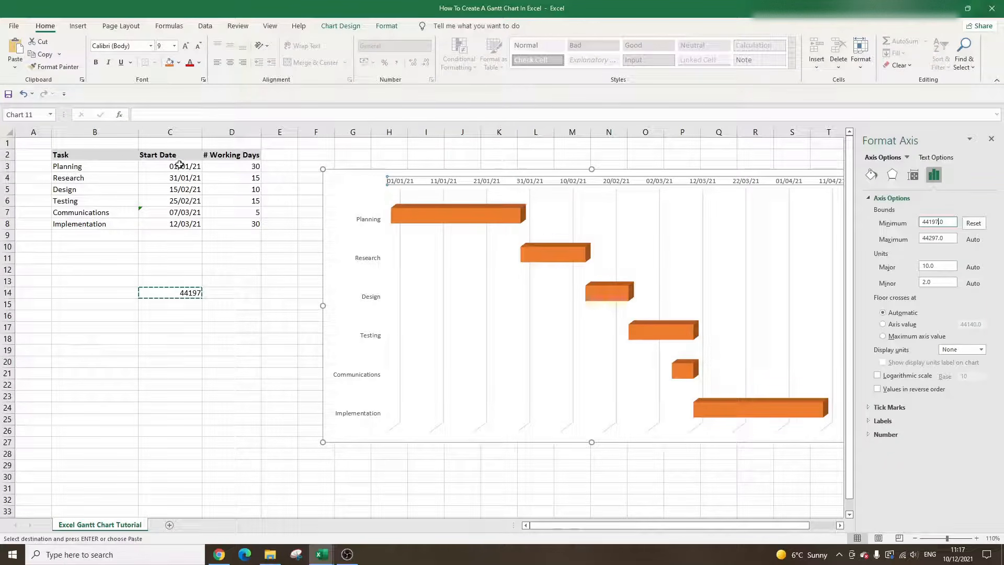
Change the Planning start date in C3 to 05/01/21 and close the formatting pane.
mouse_move(456, 210)
click(227, 295)
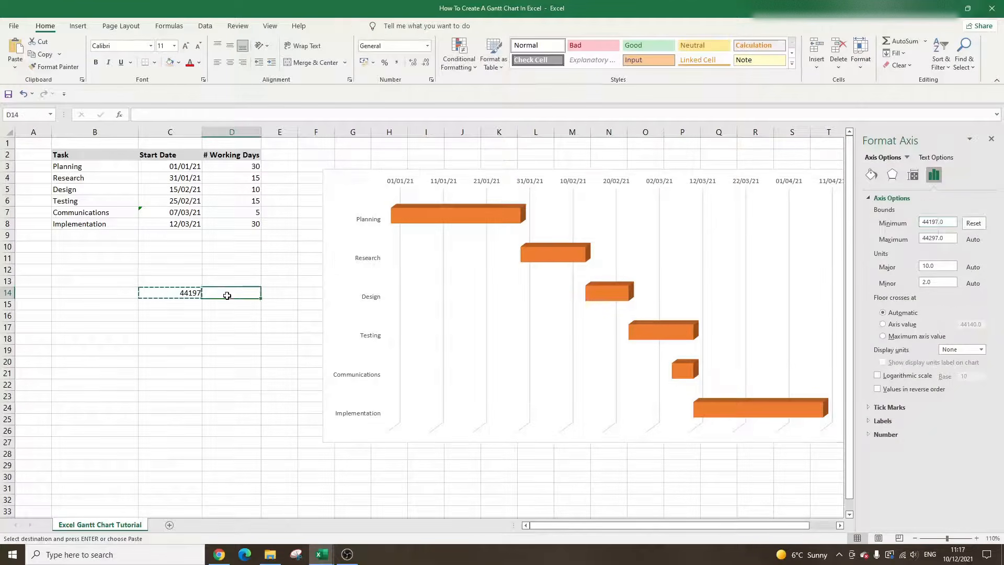
click(162, 166)
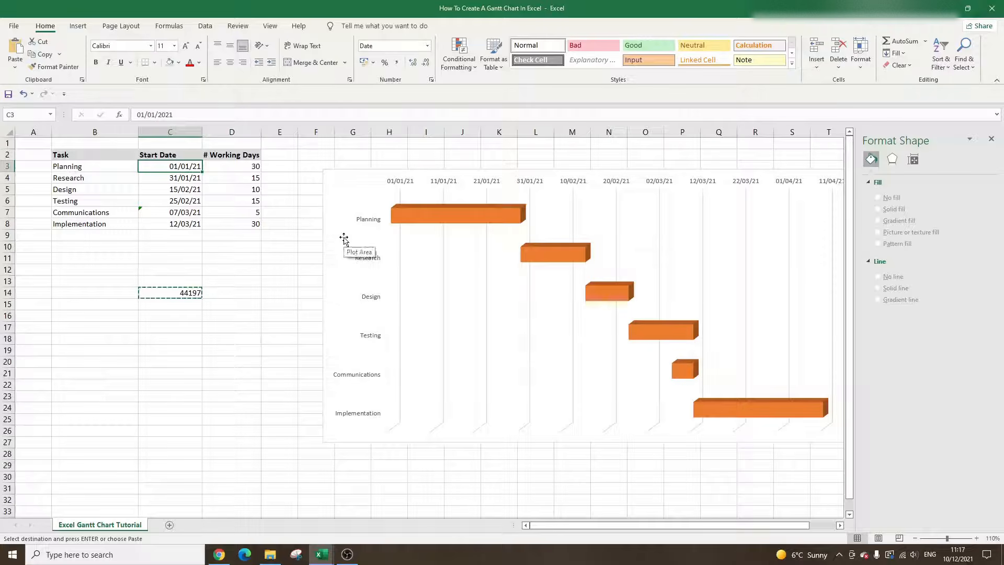
text(0/)
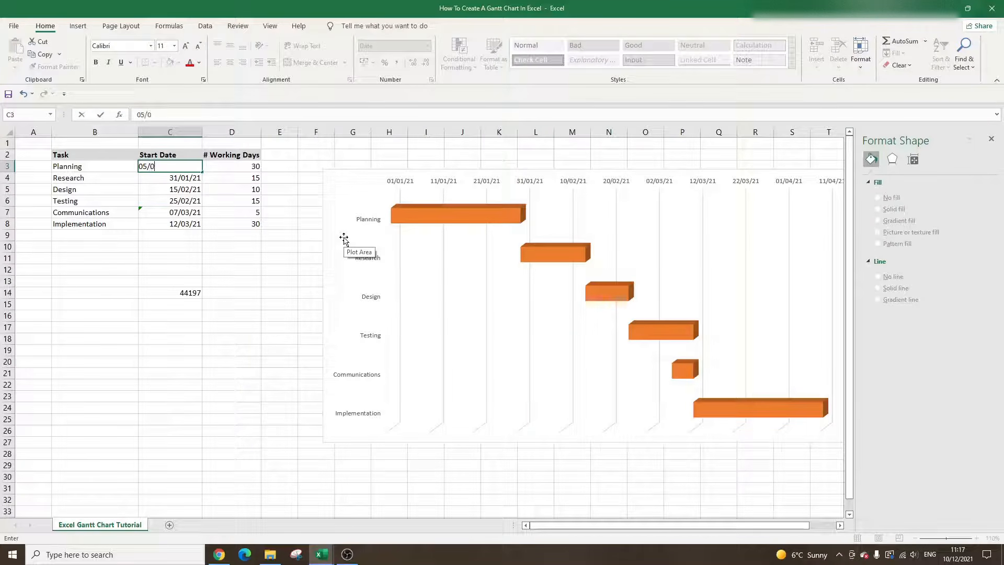
text(1/21)
key(Return)
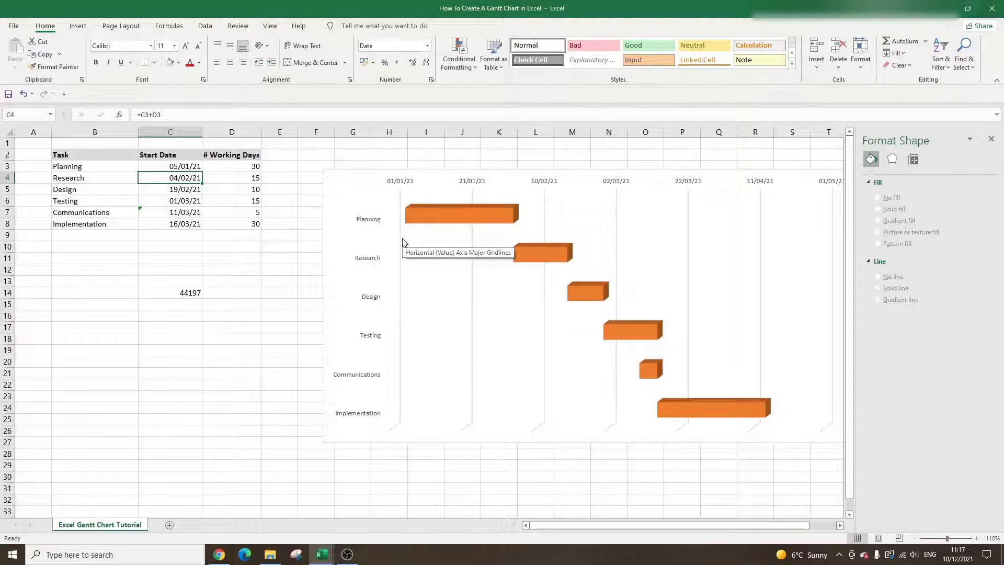
click(992, 142)
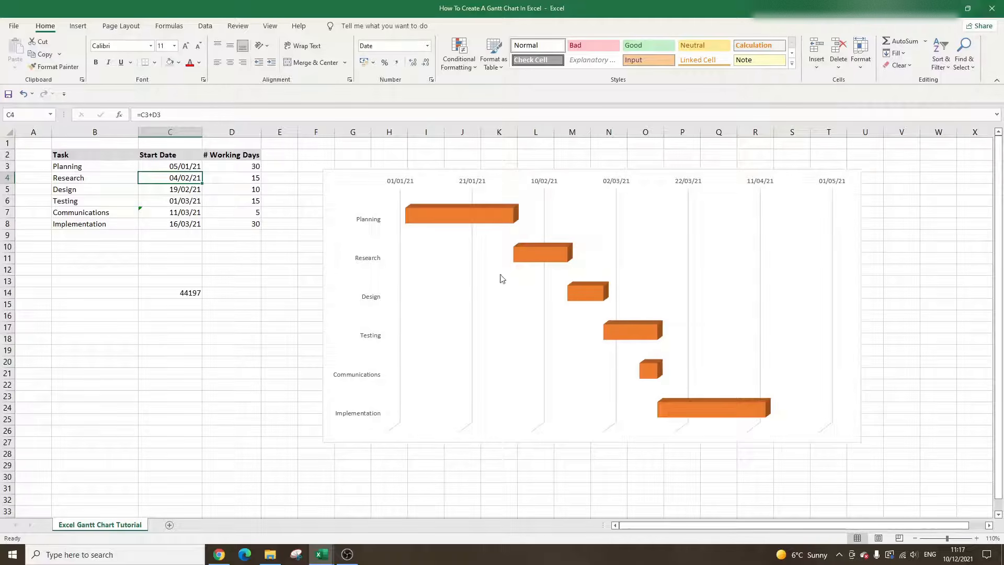
Fill only the Planning bar of the # Working Days series with solid grey.
click(459, 219)
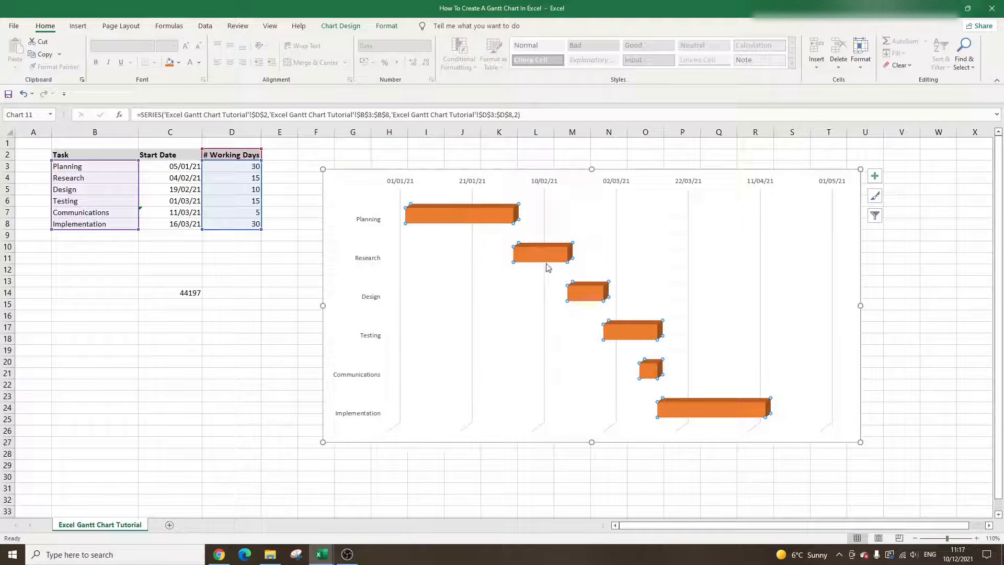
click(455, 218)
double_click(455, 219)
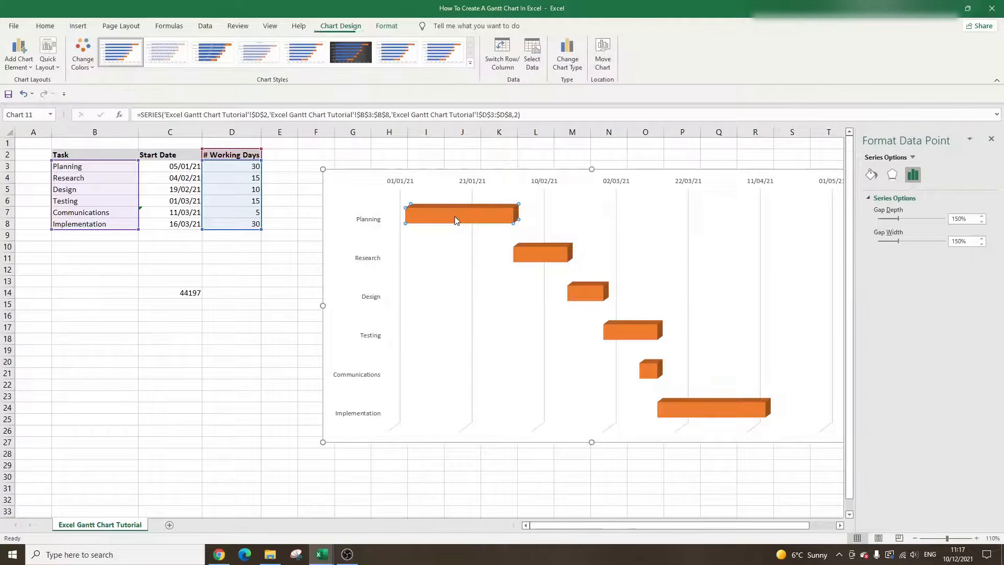
click(871, 176)
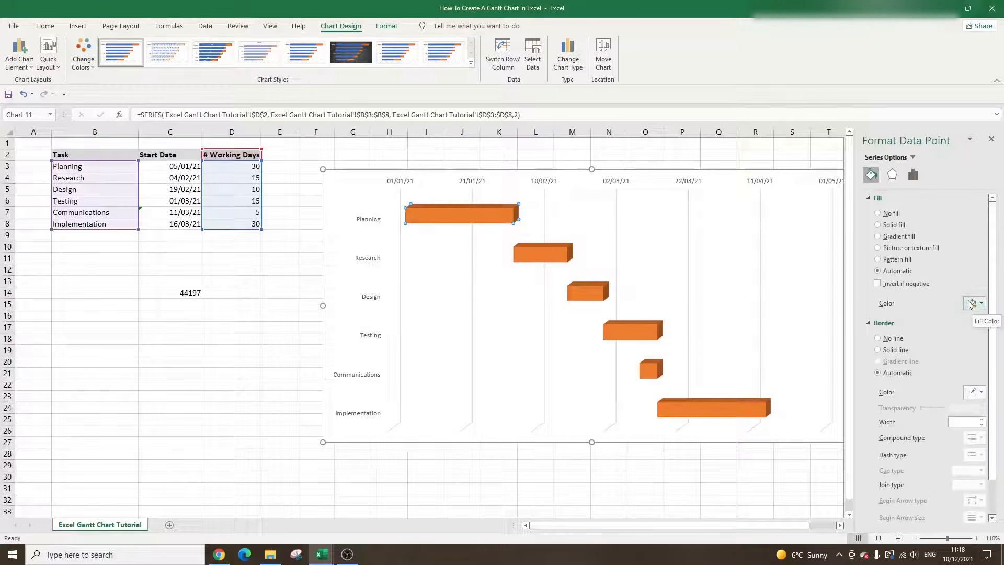
click(981, 304)
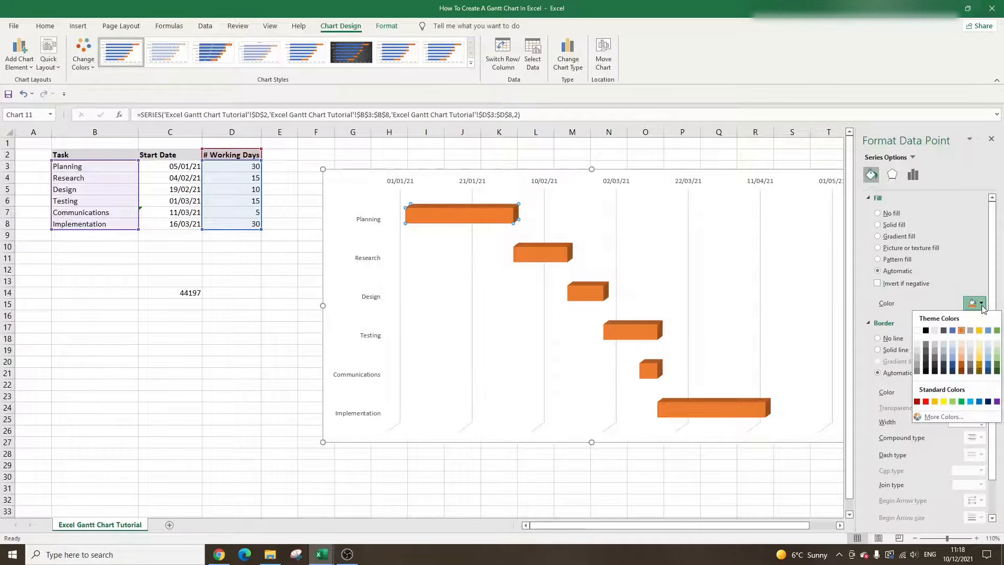
click(935, 348)
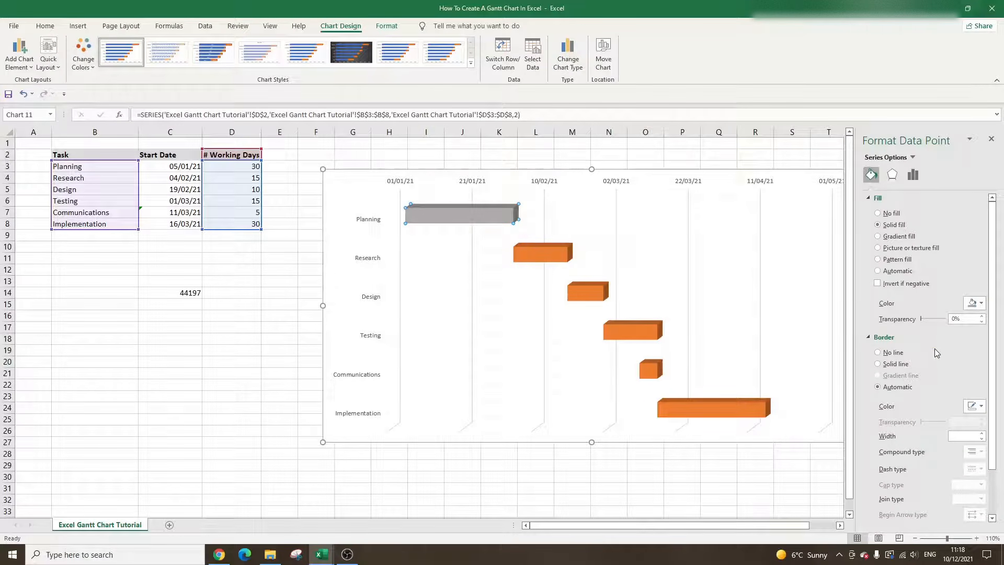
click(279, 279)
Fill the entire # Working Days series with solid grey, close the series formatting and deselect the chart.
click(556, 247)
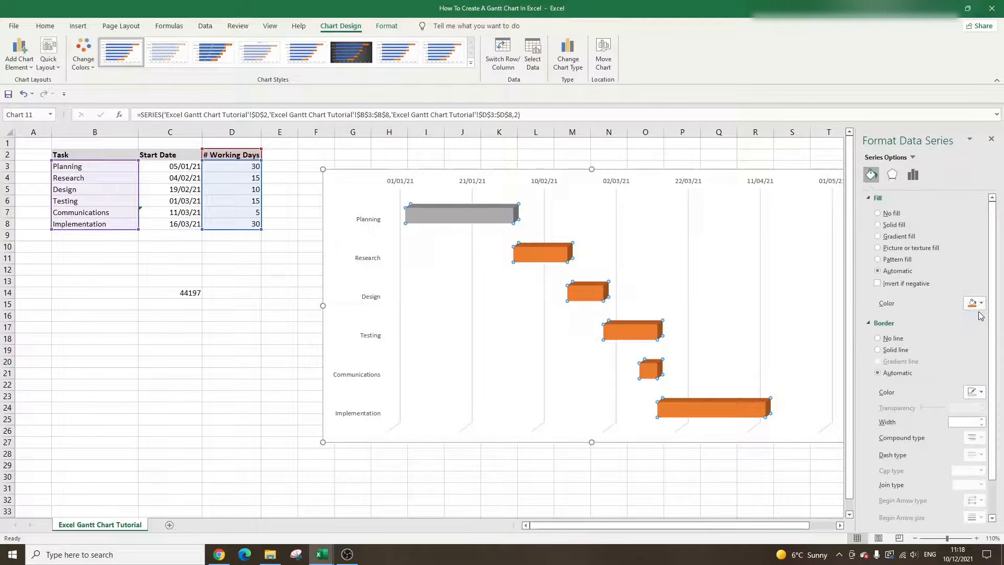
click(974, 304)
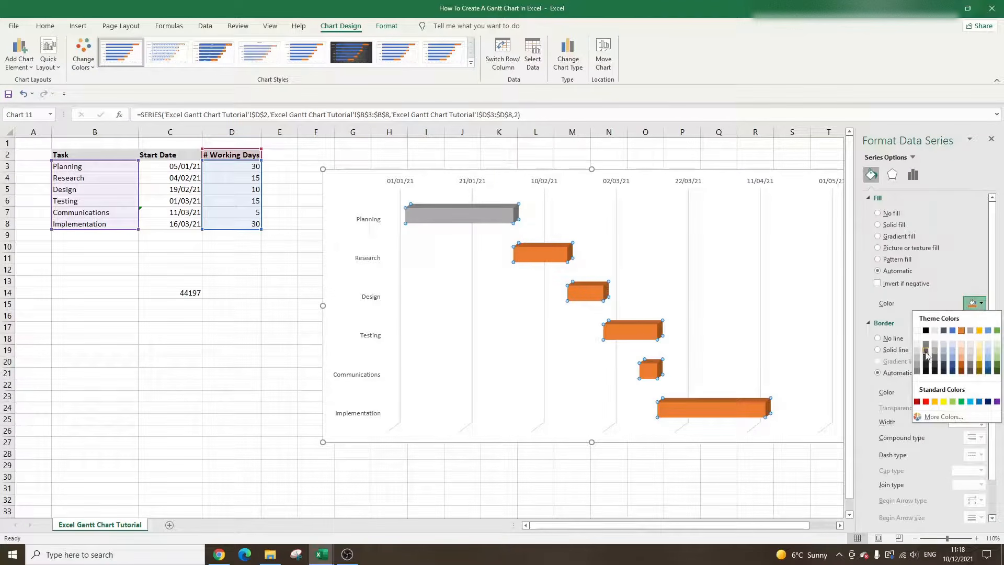
click(925, 351)
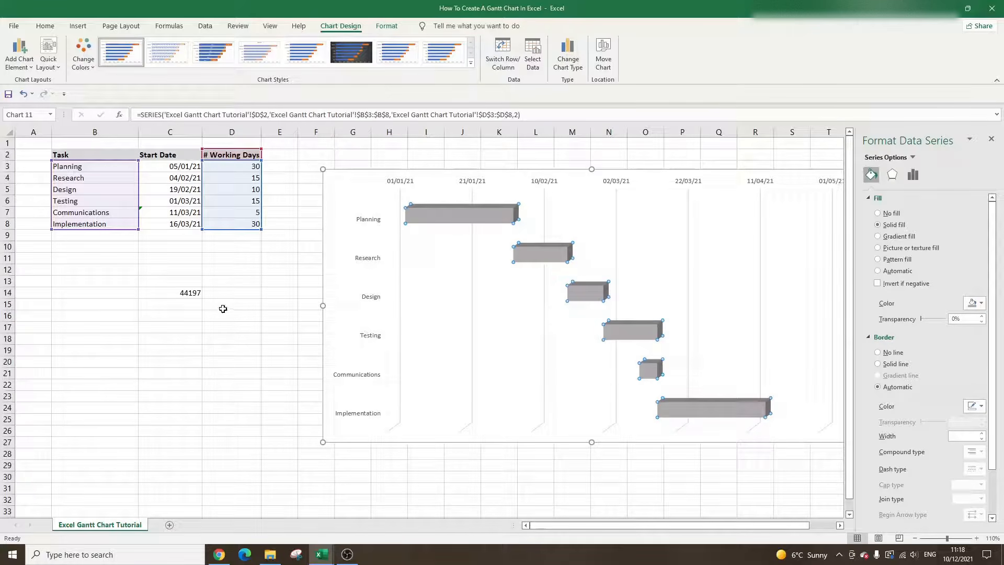
click(993, 141)
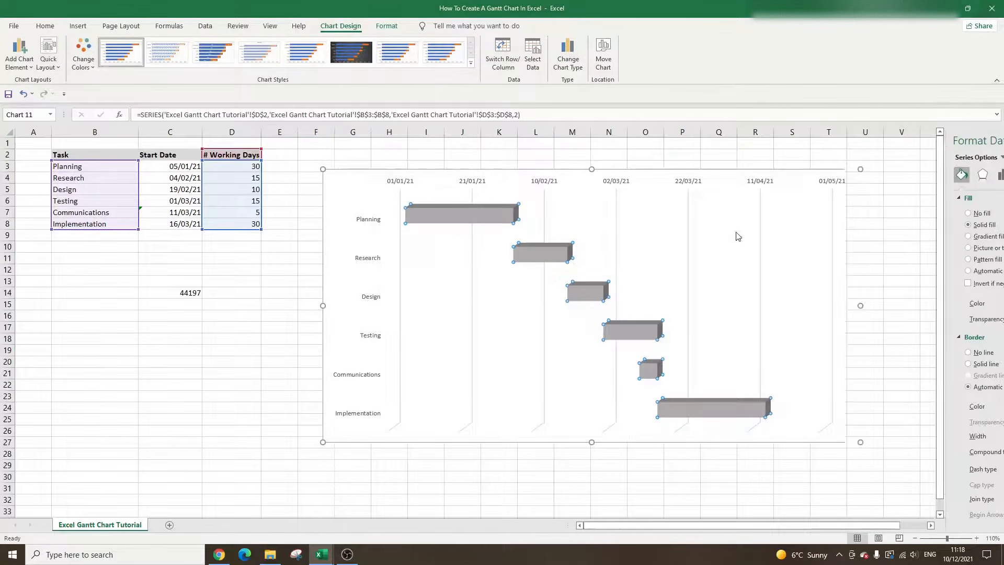
click(288, 292)
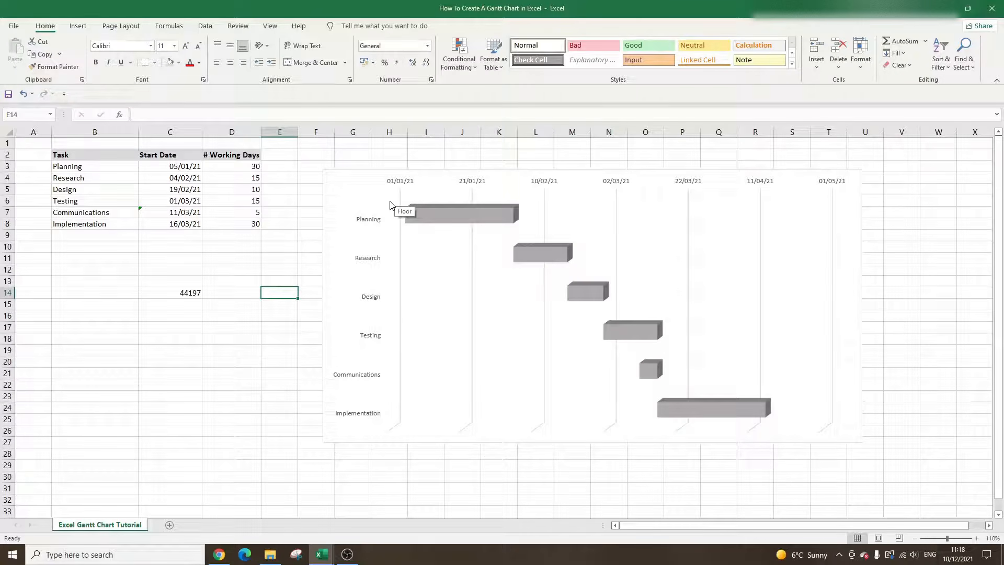
click(365, 177)
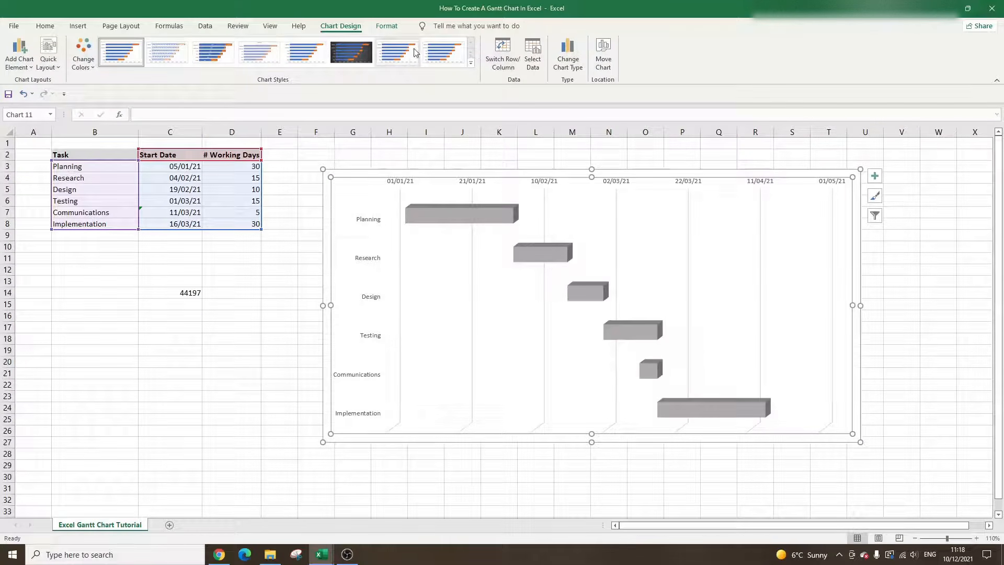
click(54, 65)
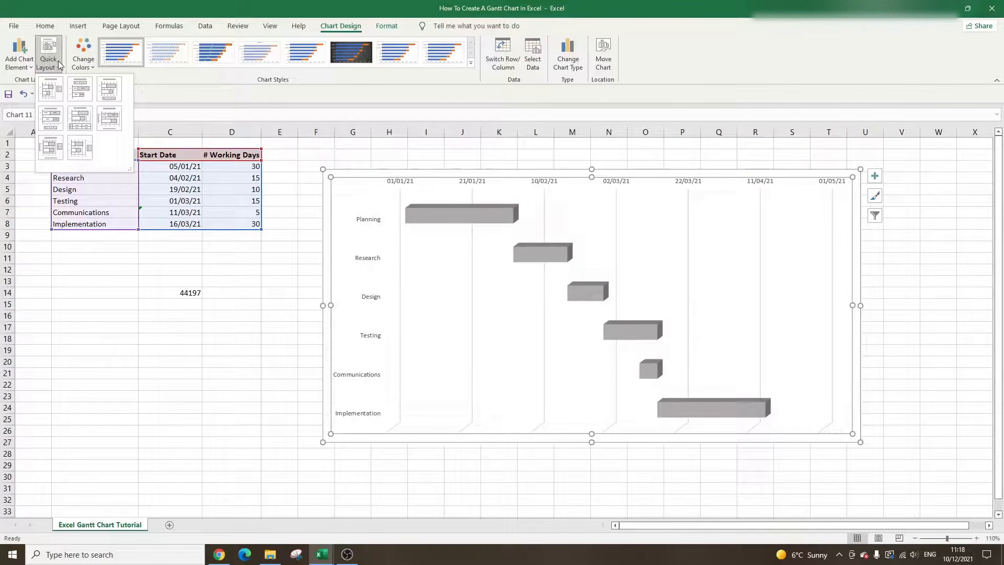
click(291, 309)
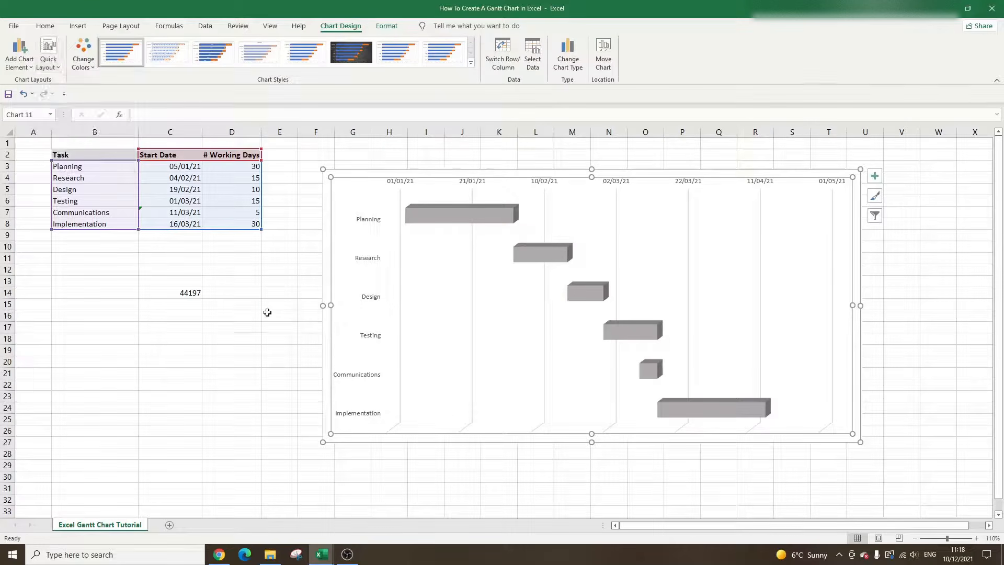
click(267, 313)
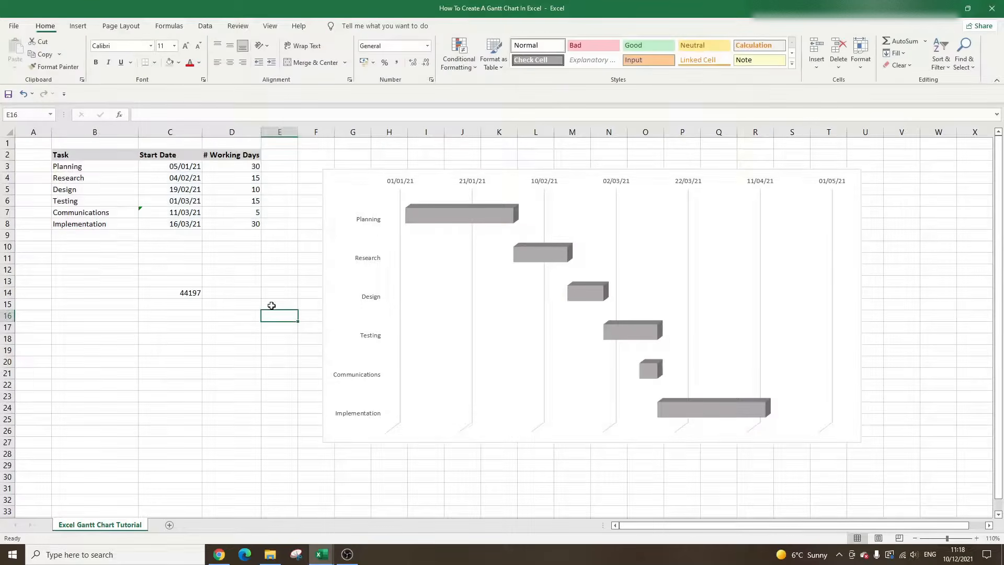
Apply the quick layout with a chart title and a data table below, and extend the chart down to row 31.
click(345, 185)
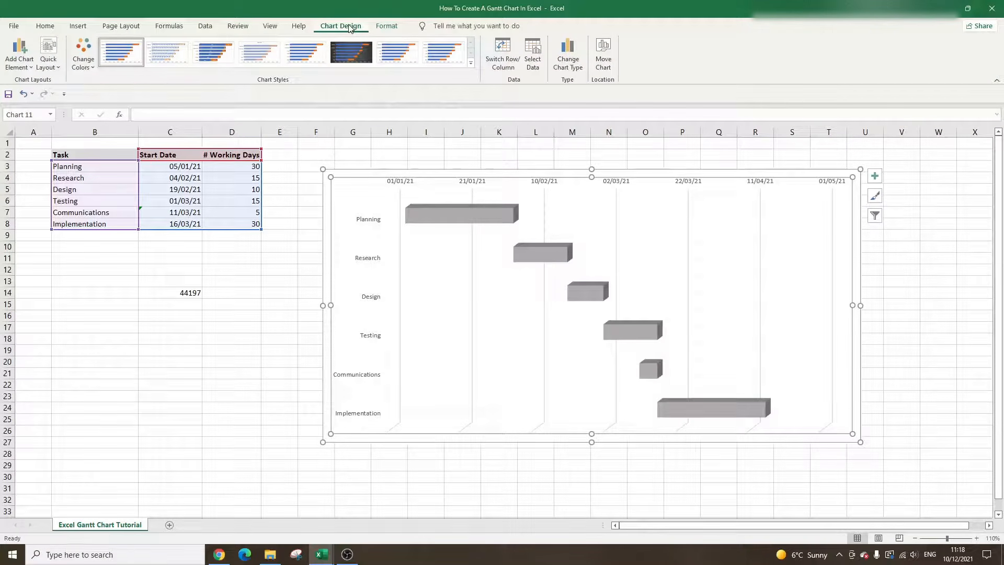
click(50, 65)
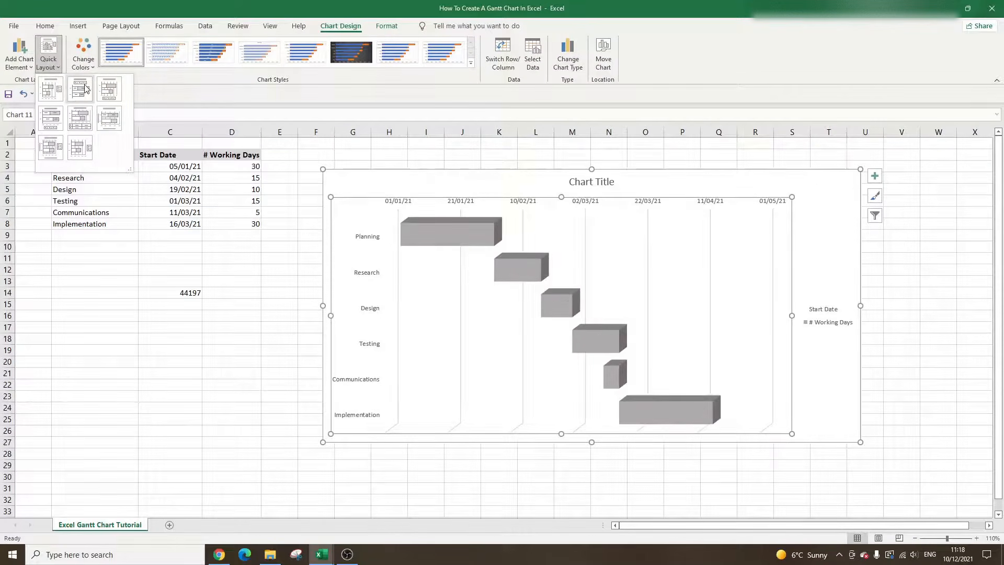
click(84, 120)
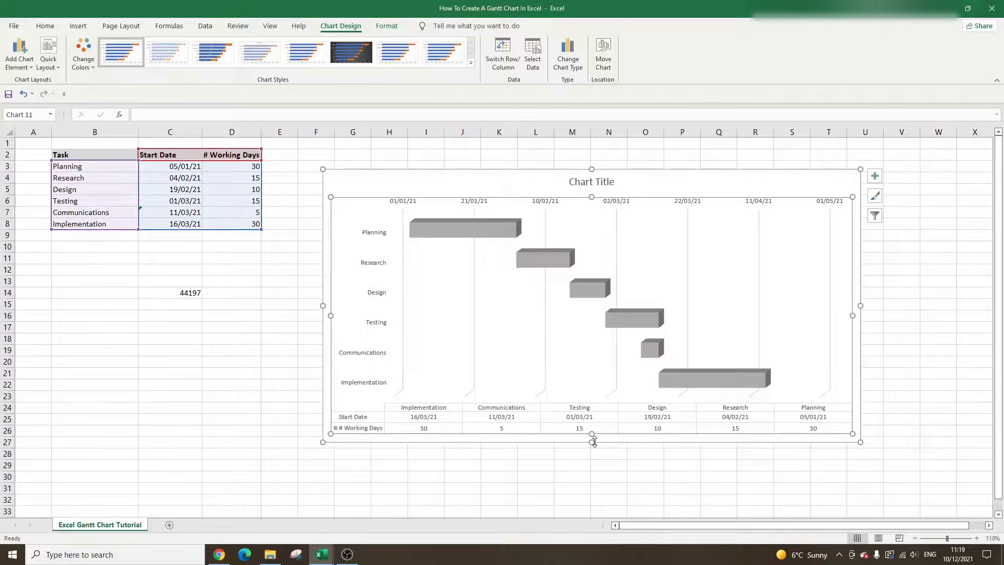
drag(593, 442, 594, 496)
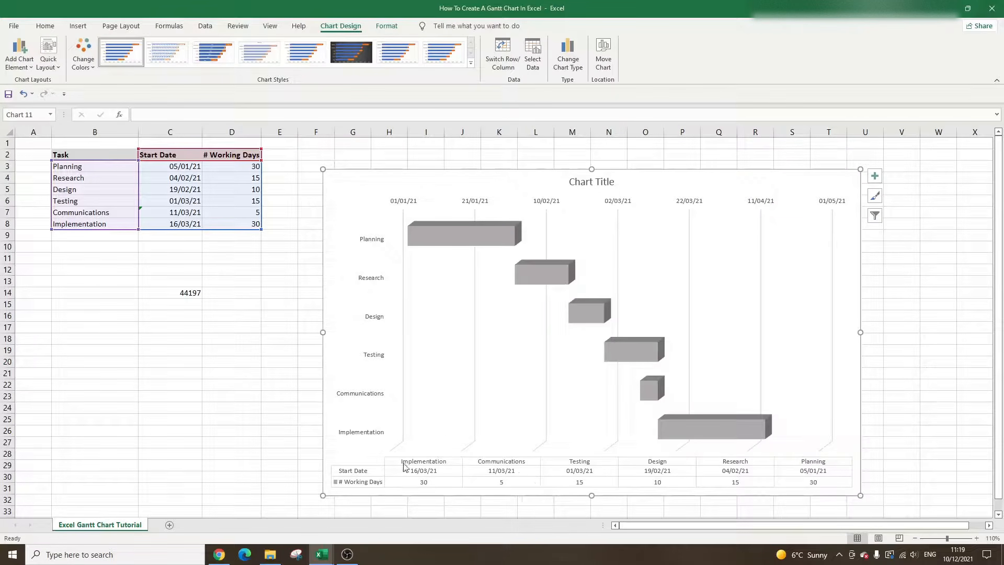
Replace the placeholder chart title with "Gantt Chart For Project".
click(589, 180)
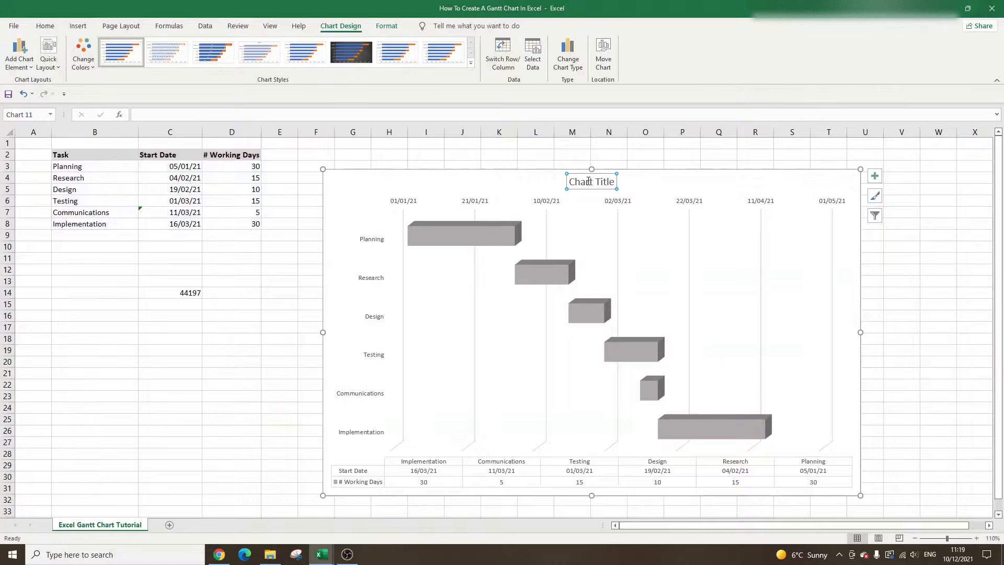
triple_click(589, 181)
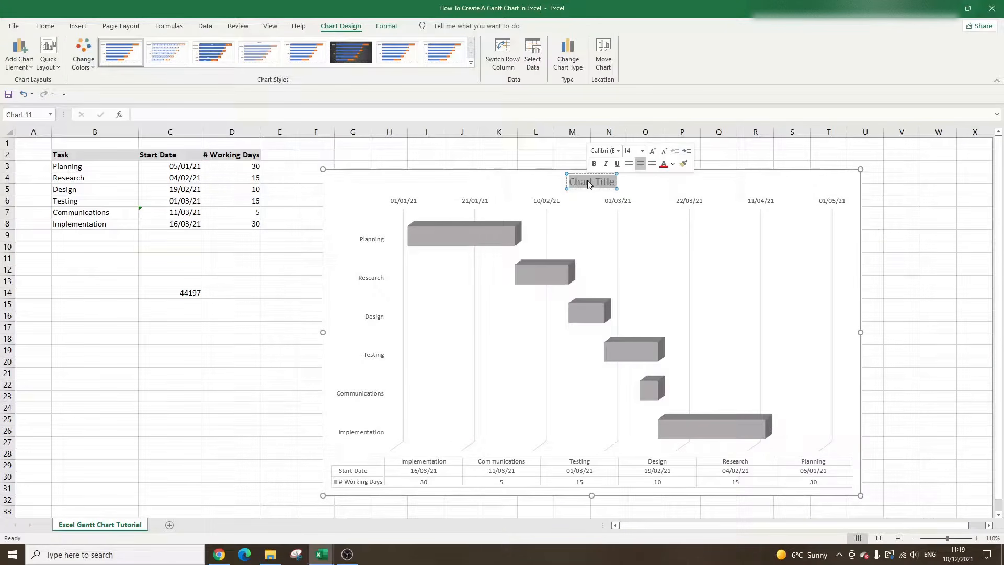
text(Gan)
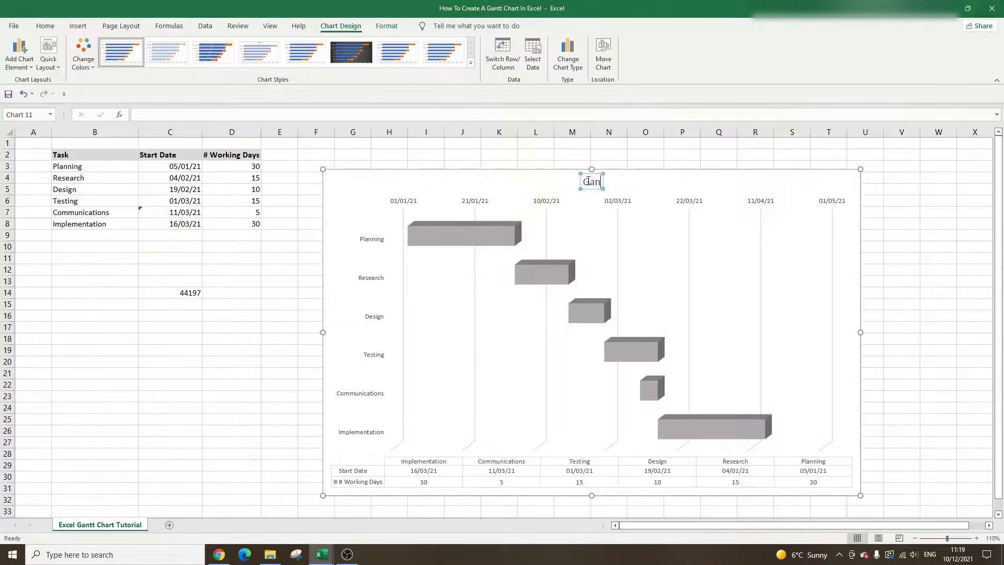
text(tt Chart For Project)
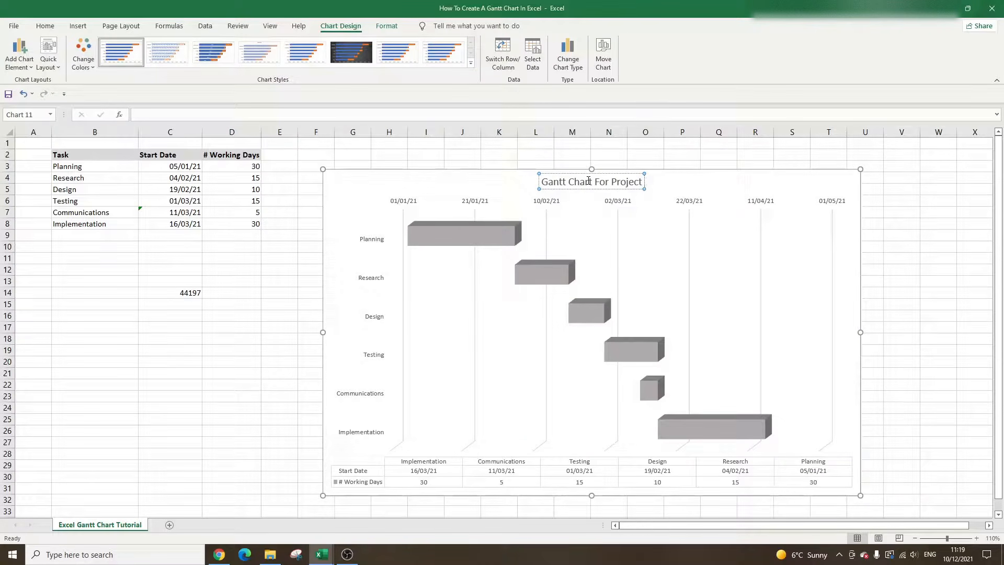
Extend the chart title so it reads "Gantt Chart For Project YouTube".
text(  YouTubr)
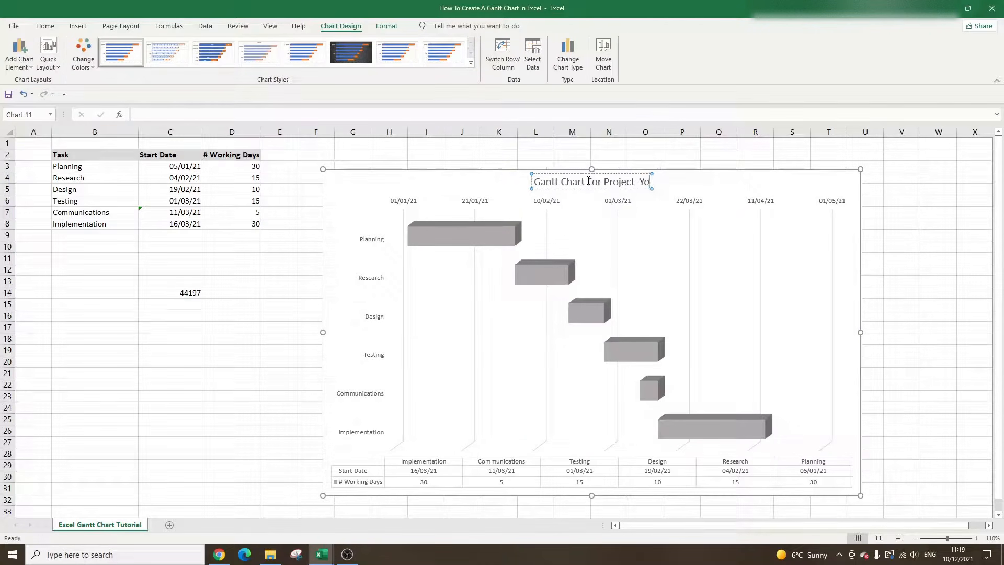
click(629, 182)
key(BackSpace)
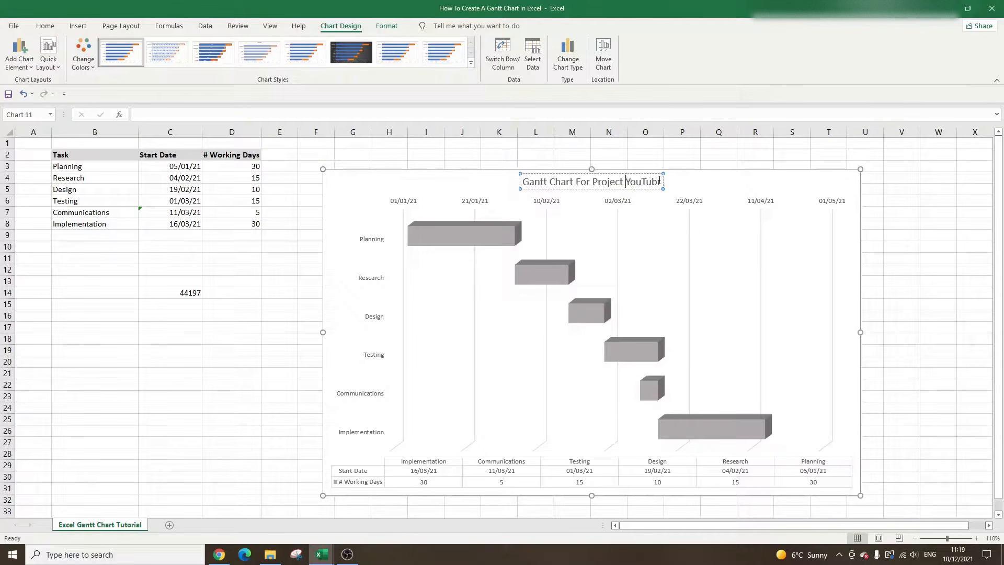
click(659, 180)
key(BackSpace)
text(e)
Make the whole chart title bold, increase its font size to 24, and deselect the chart.
drag(662, 182, 460, 179)
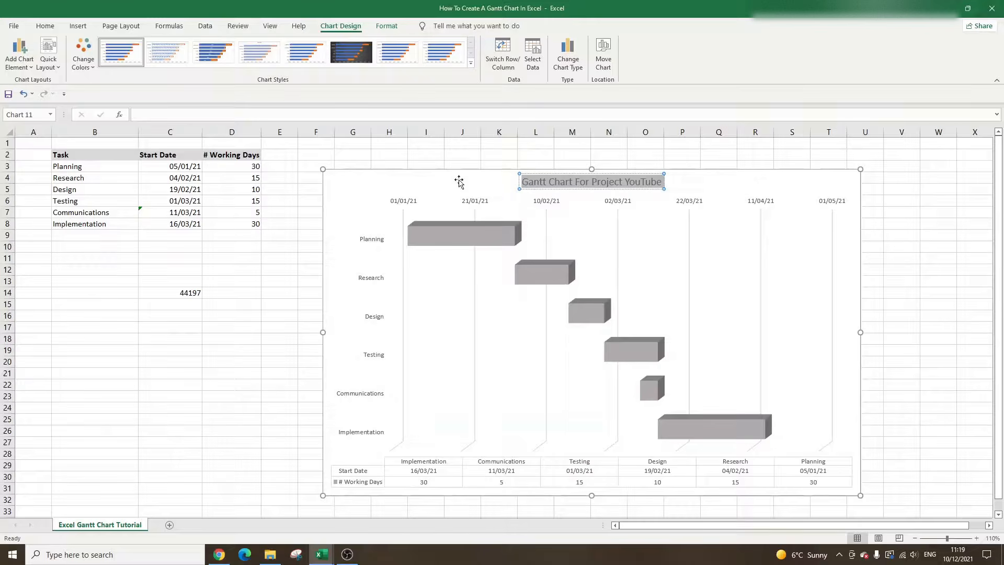
click(47, 26)
click(96, 62)
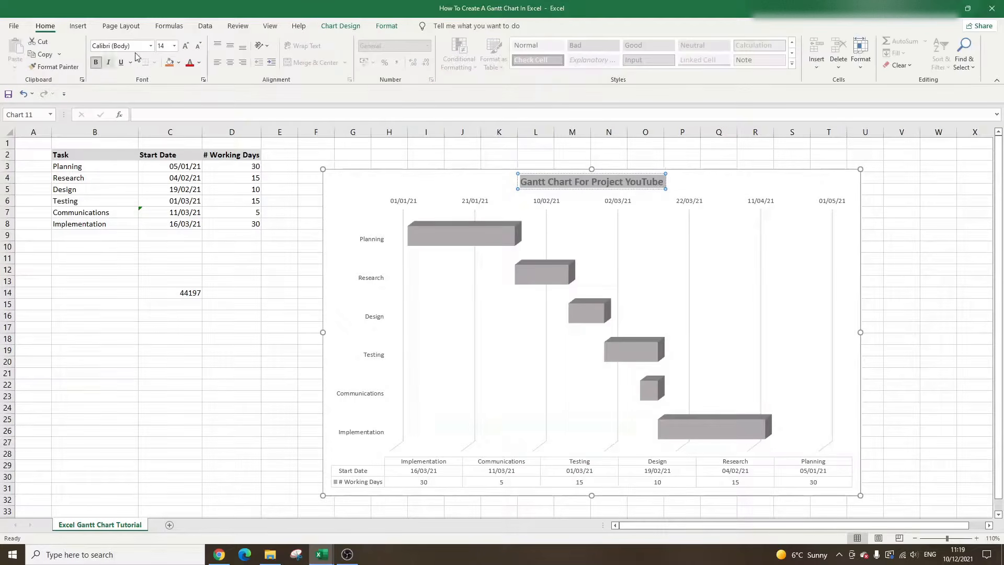
click(184, 47)
click(183, 47)
click(183, 46)
click(184, 47)
click(183, 47)
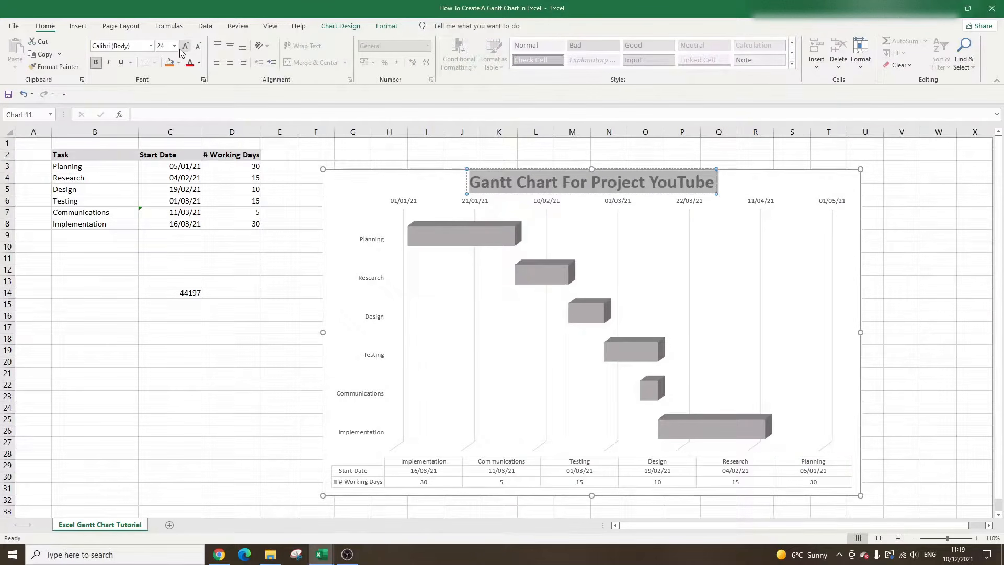
click(268, 279)
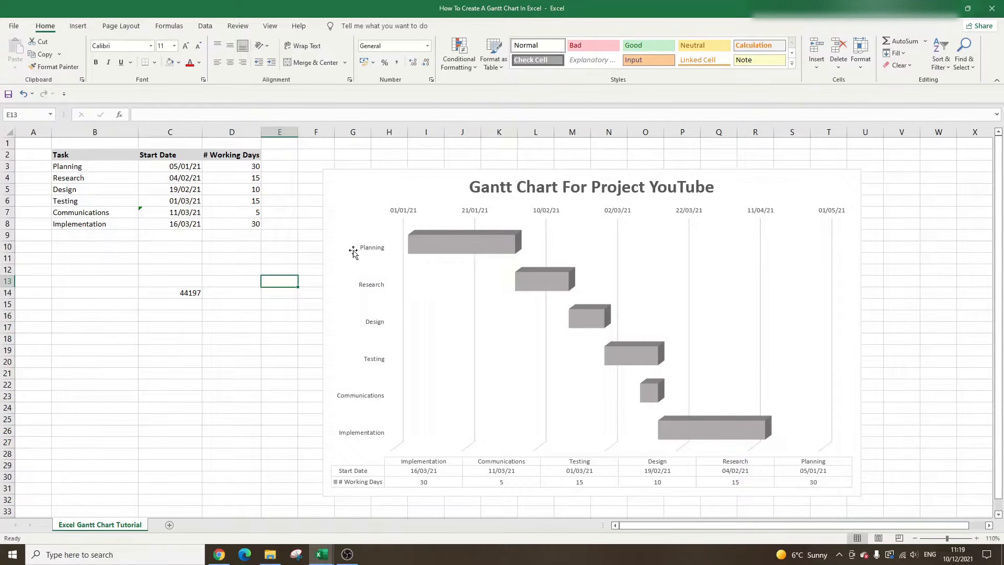
Move the chart slightly up and left so its upper-left corner lies in cell F2, and deselect it.
drag(437, 169, 427, 154)
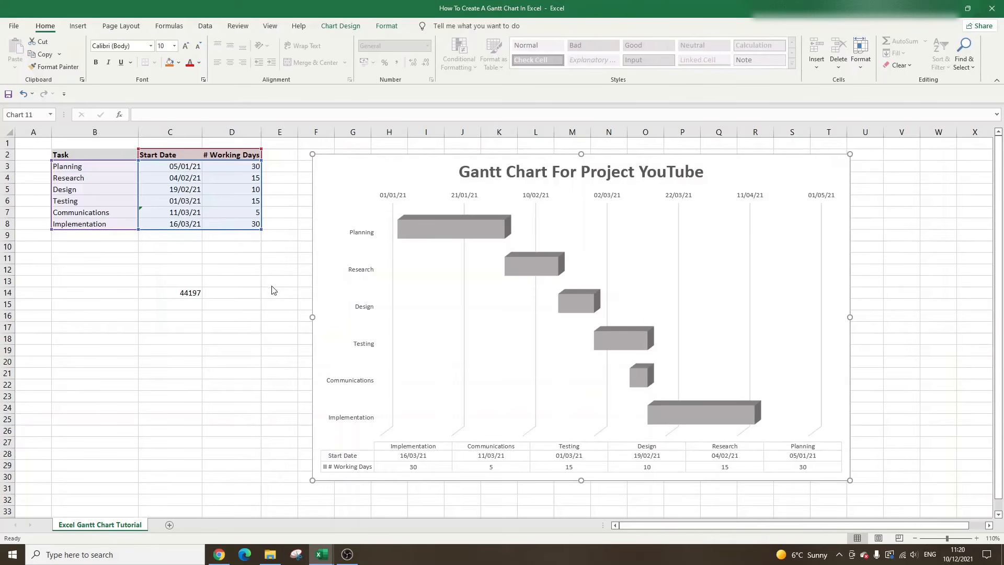
click(272, 285)
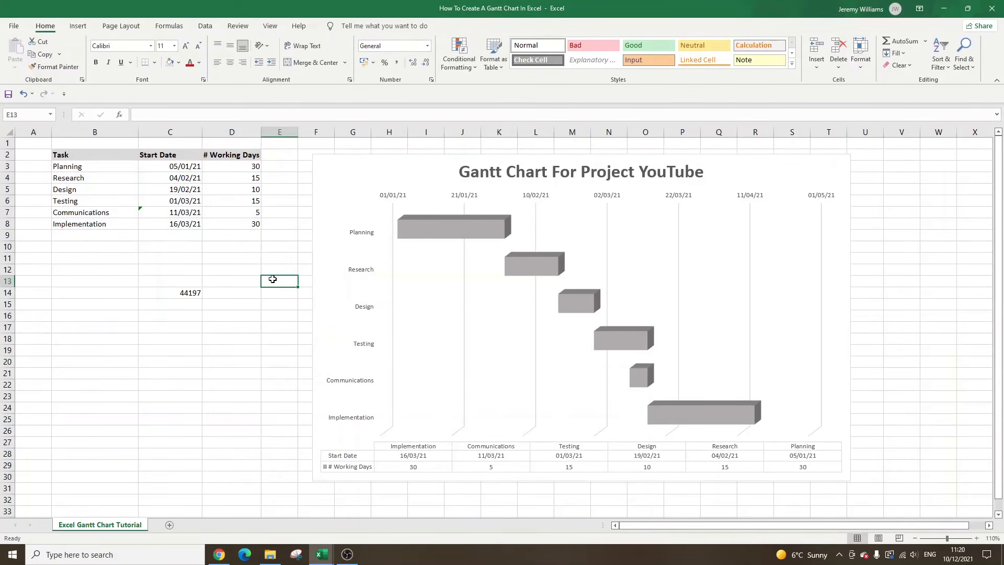